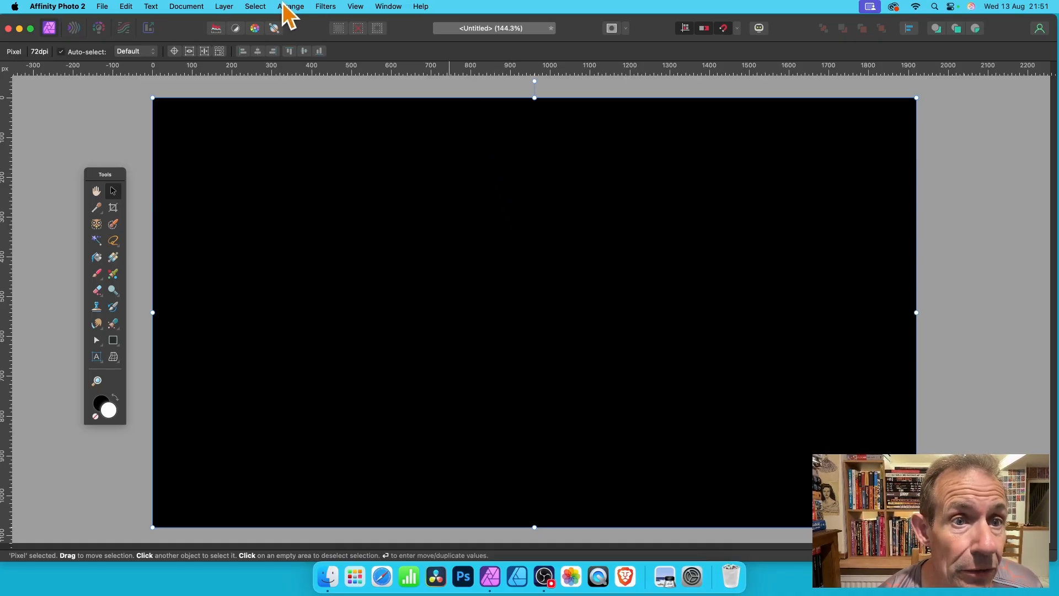
Open the Procedural Texture filter on the black pixel layer and load the Chequered preset
click(329, 6)
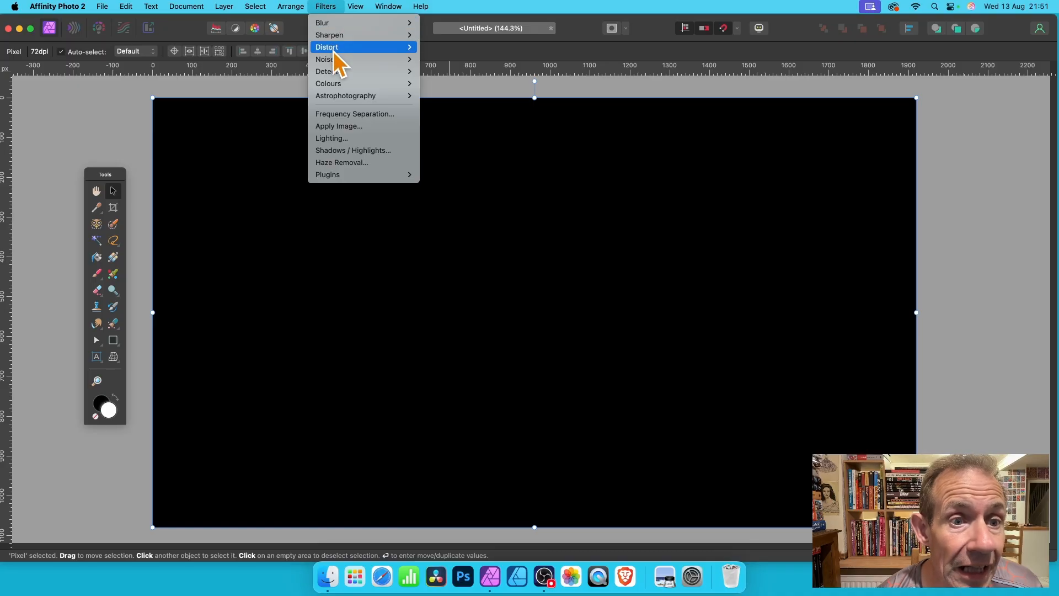
mouse_move(334, 84)
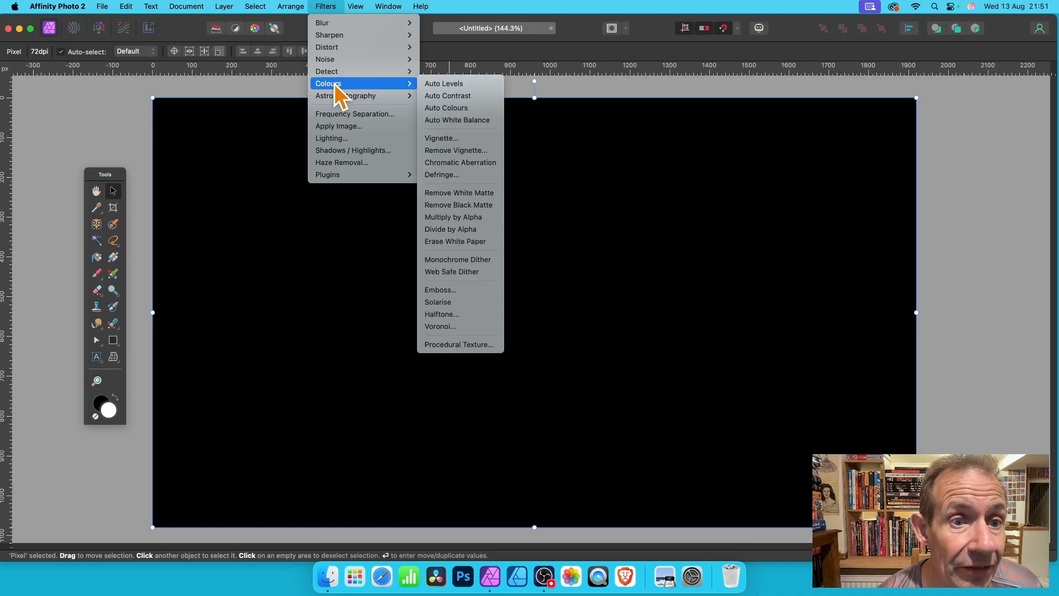
click(459, 345)
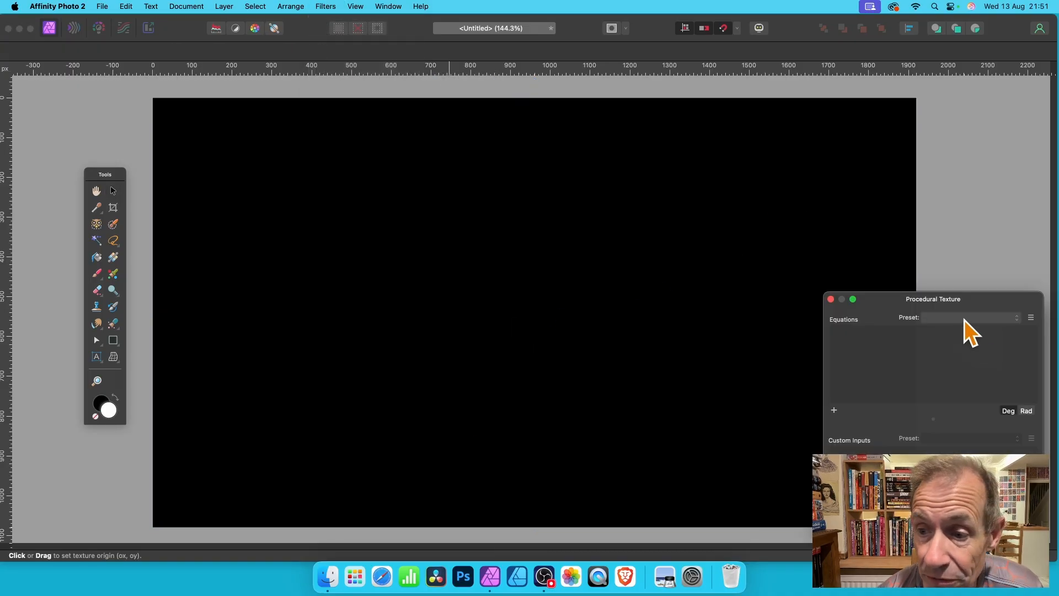
drag(942, 301, 391, 128)
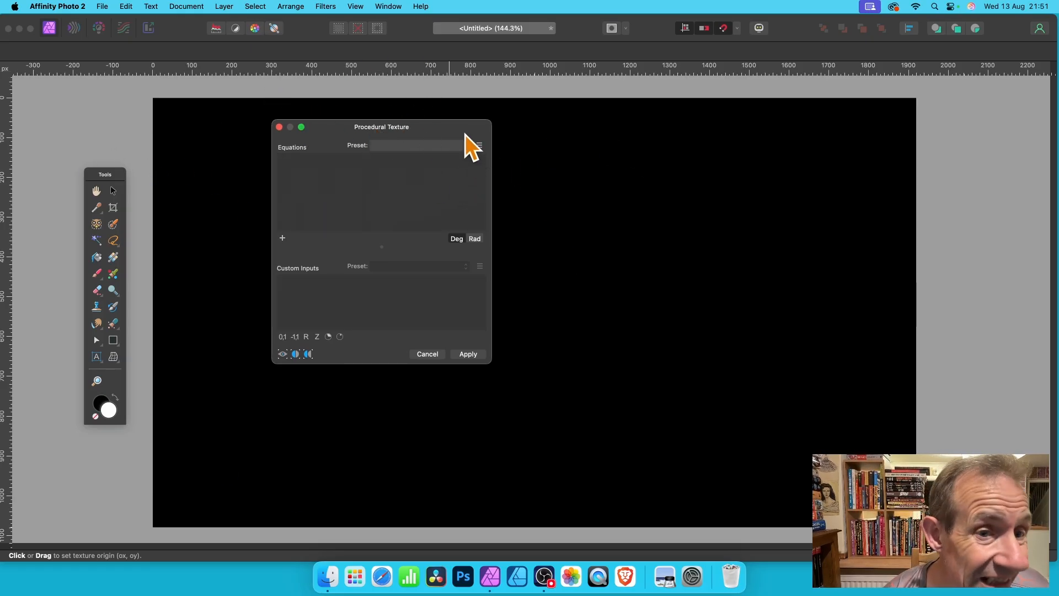
click(449, 143)
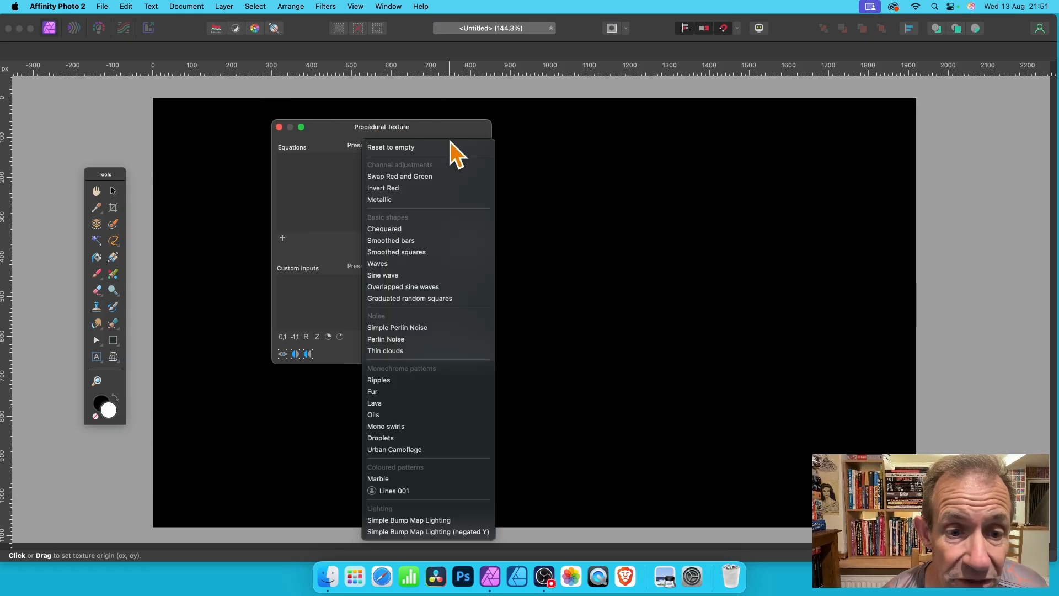
click(399, 229)
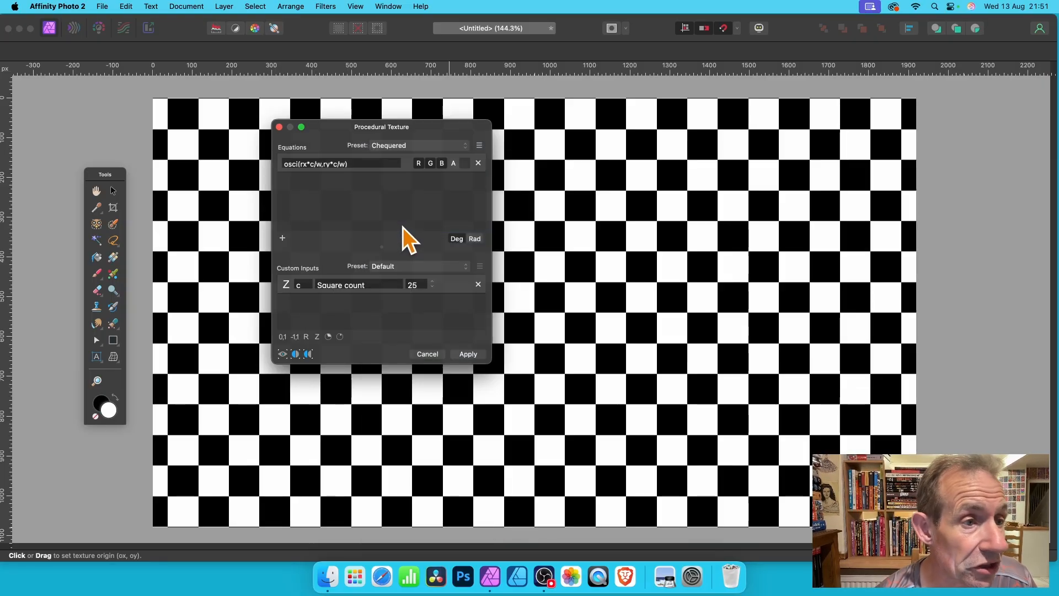
Move the filter dialog aside and set the chequered texture's square count to 20
drag(340, 125, 561, 122)
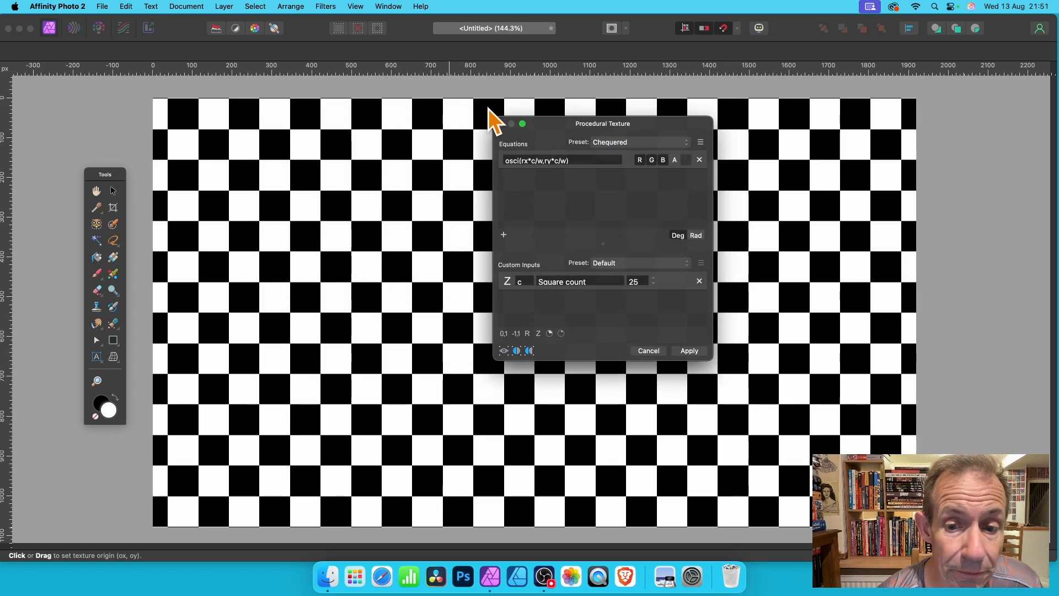
click(654, 278)
click(655, 279)
click(654, 279)
click(654, 284)
click(654, 285)
click(654, 285)
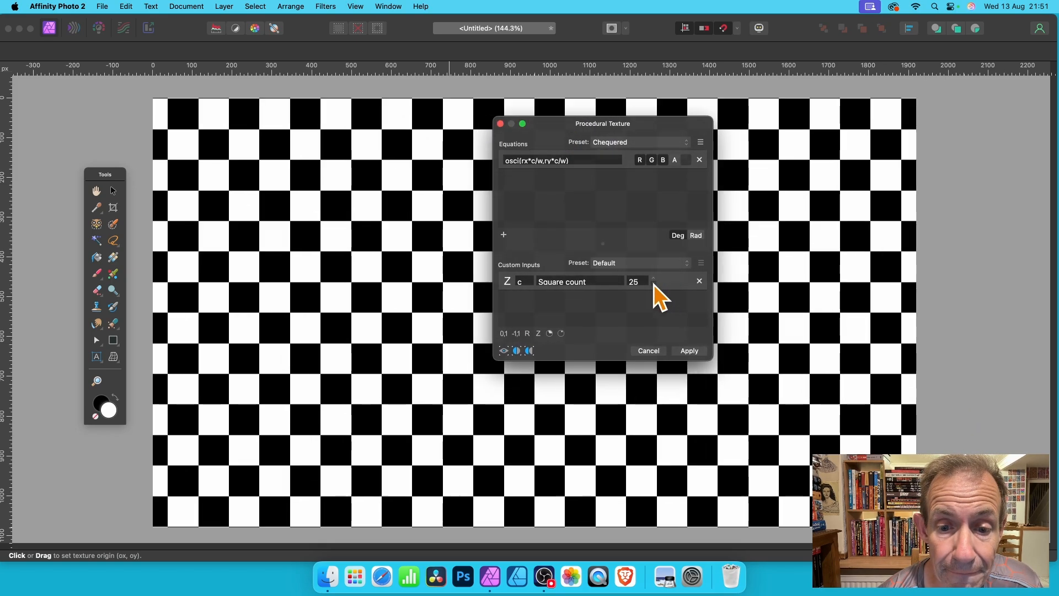
click(654, 285)
click(654, 285)
click(654, 285)
click(654, 284)
click(654, 285)
click(521, 282)
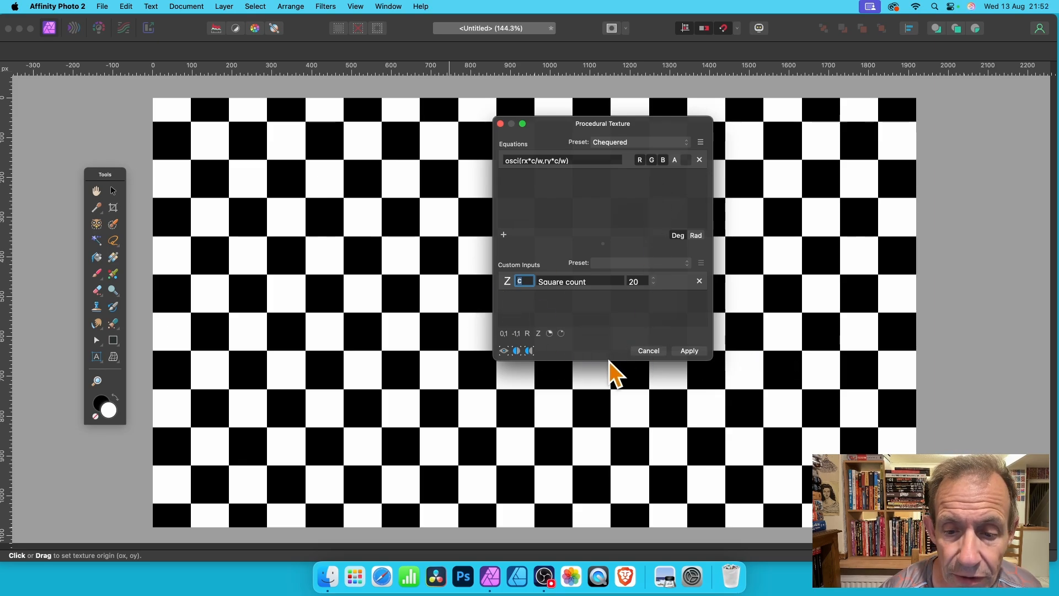
Enlarge the Procedural Texture dialog and add three real number custom inputs
drag(608, 360, 594, 447)
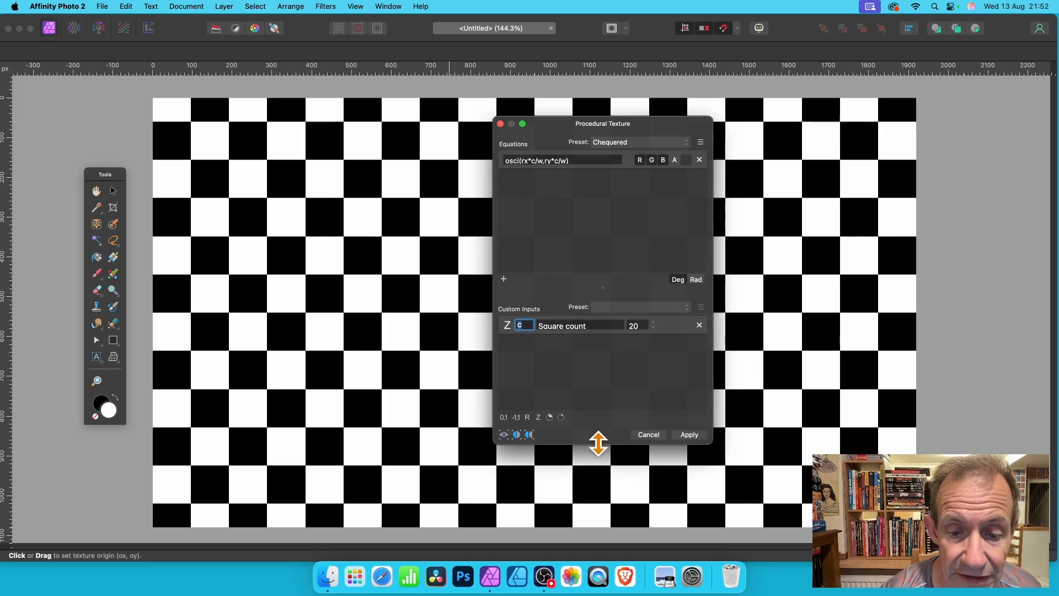
click(528, 418)
click(528, 418)
click(528, 418)
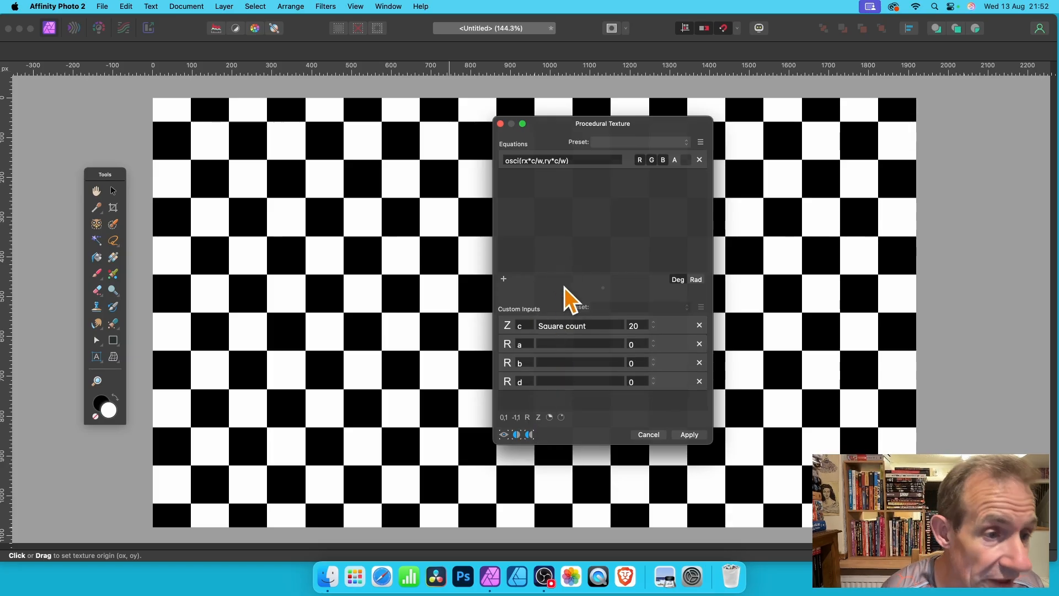
Set the custom inputs a, b and d to 1 each
click(638, 344)
text(1)
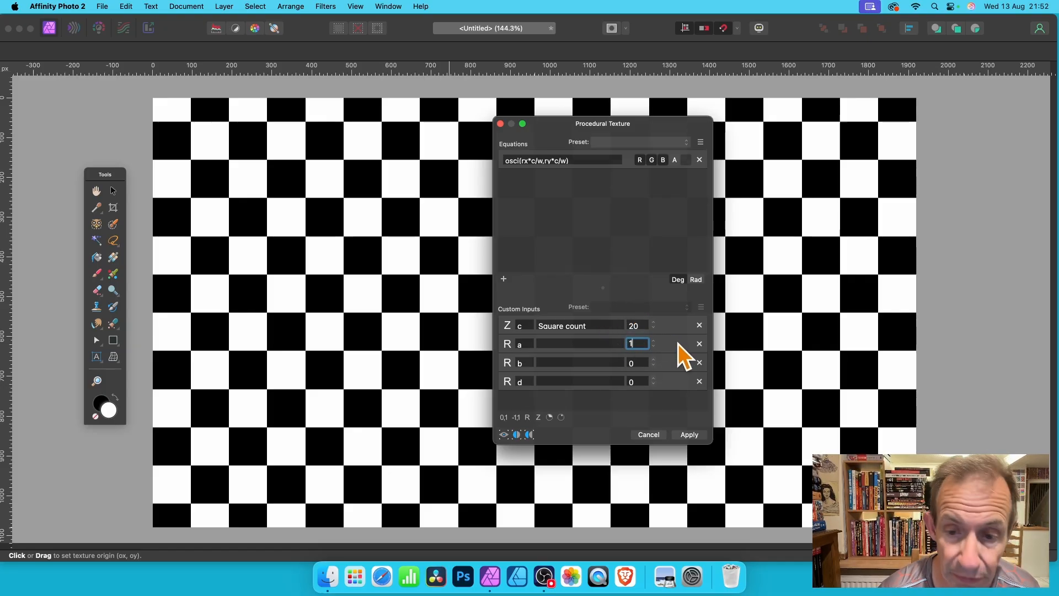
click(639, 363)
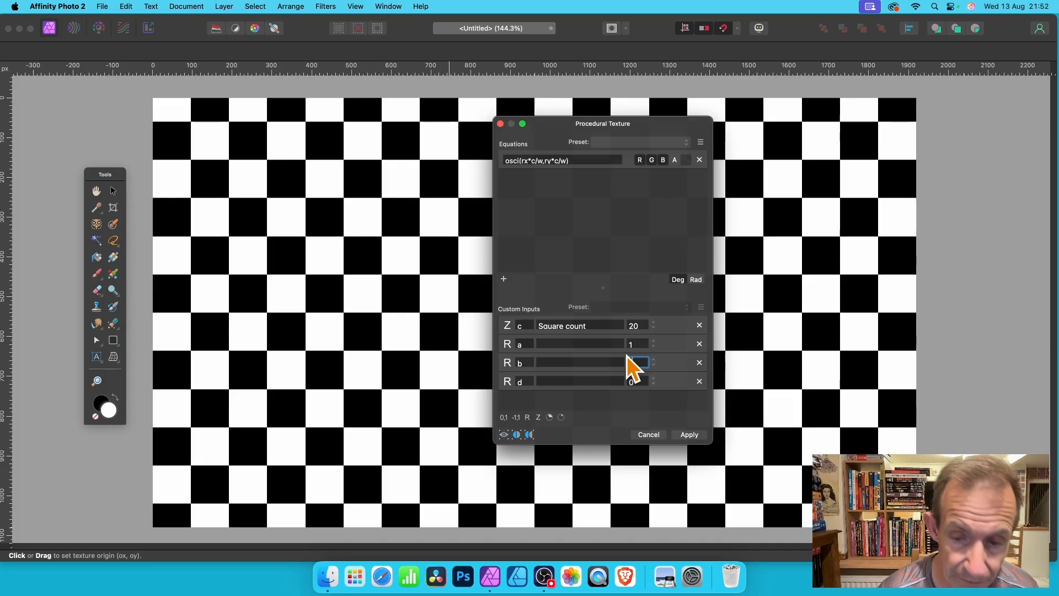
text(1)
click(635, 381)
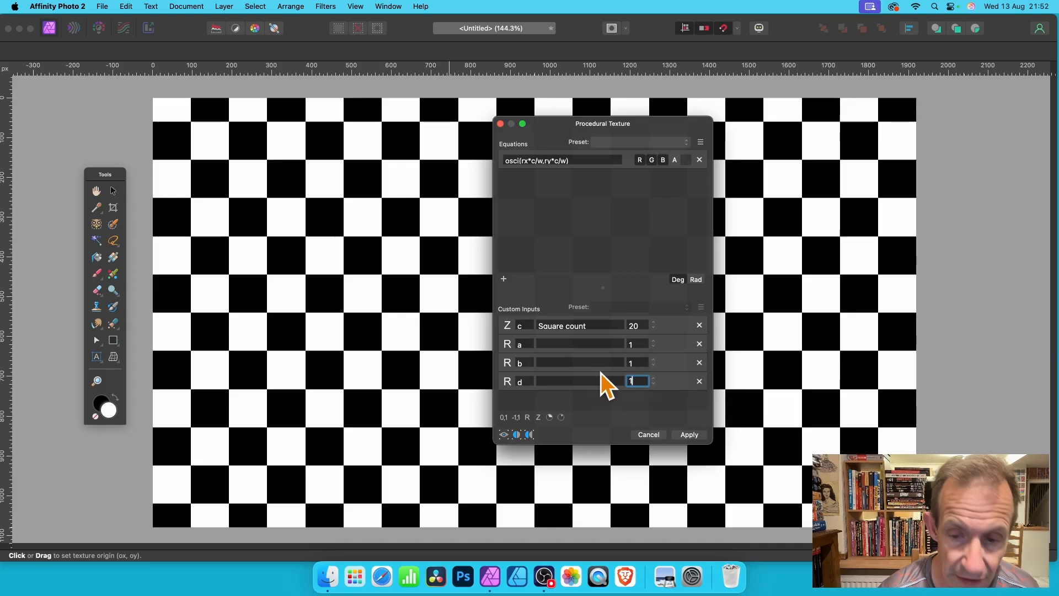
key(Return)
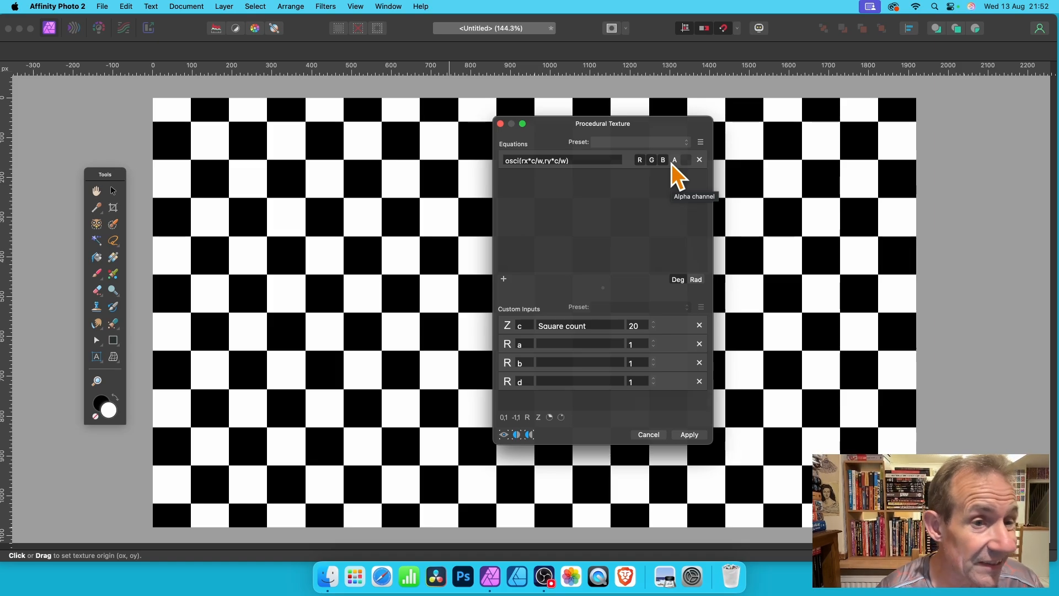
Add the a multiplier to both terms of the equation so it reads osci(a*rx*c/w,a*ry*c/w)
click(523, 161)
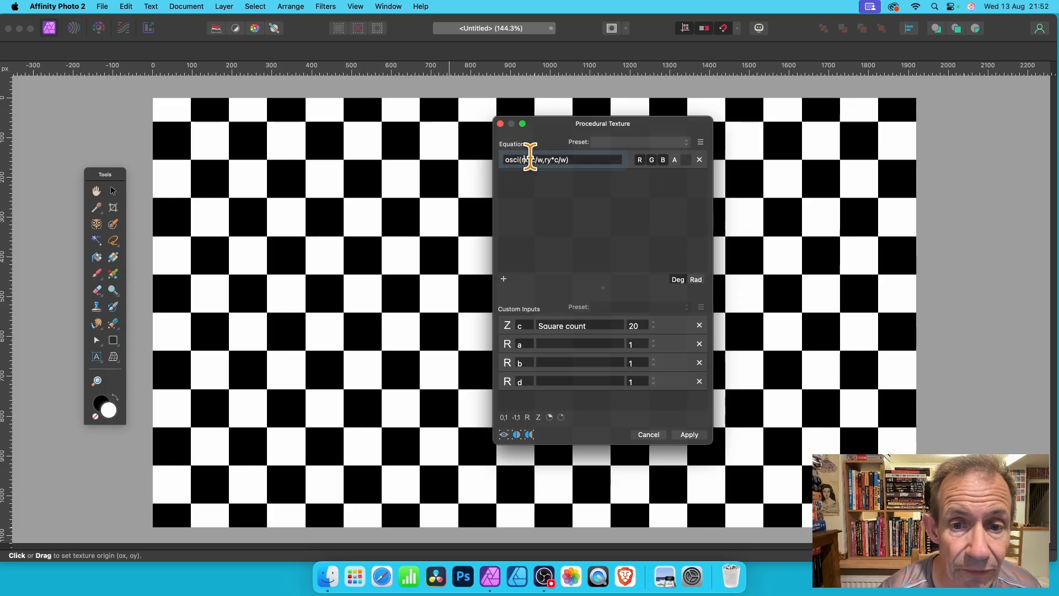
text(a*)
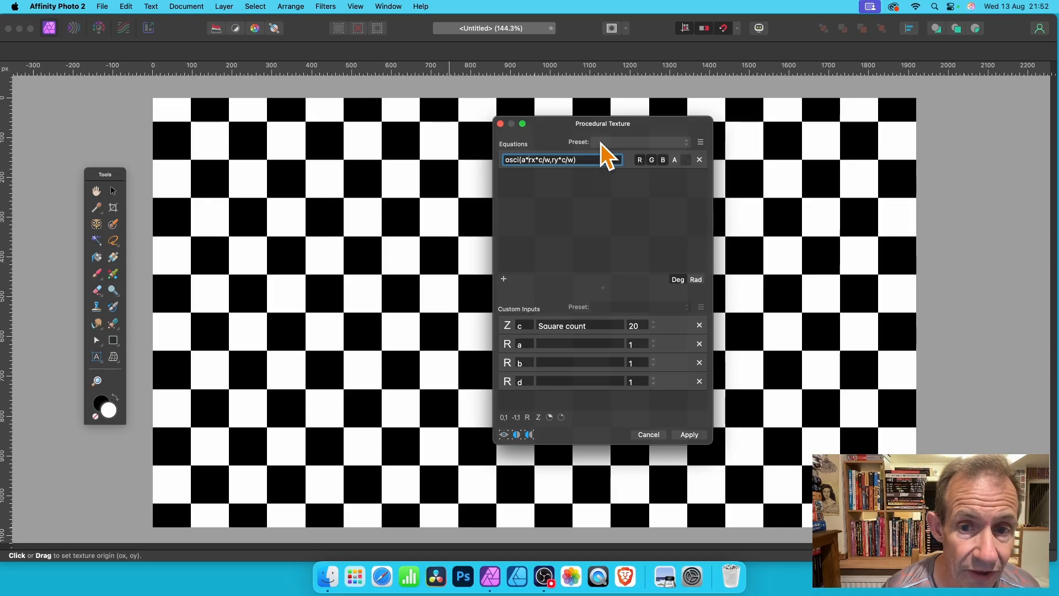
click(552, 160)
text(a*)
key(Return)
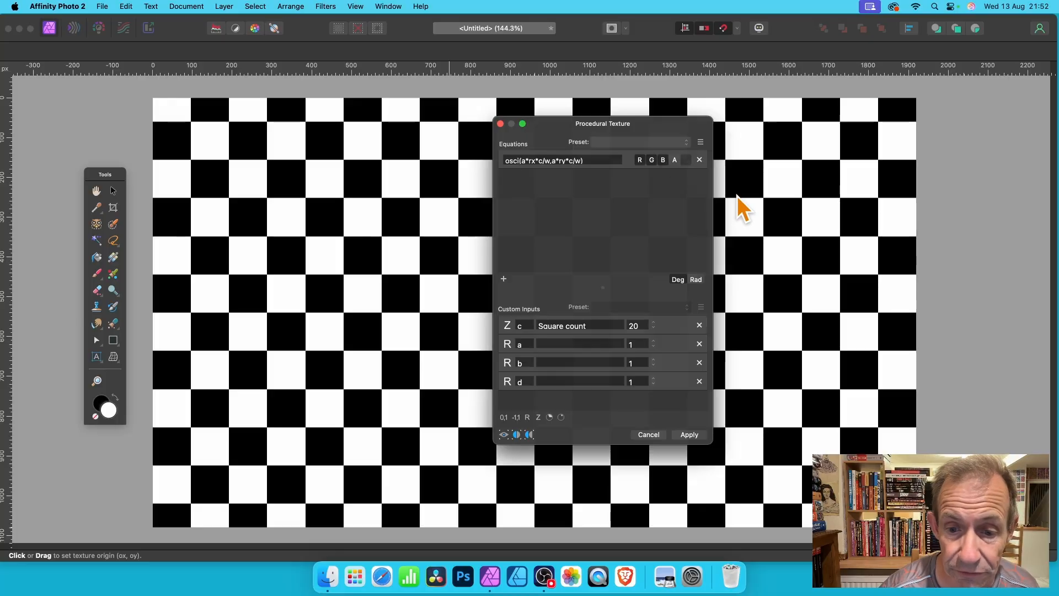
Try higher multipliers for the chequered pattern and set custom input a to 2
click(653, 341)
click(654, 341)
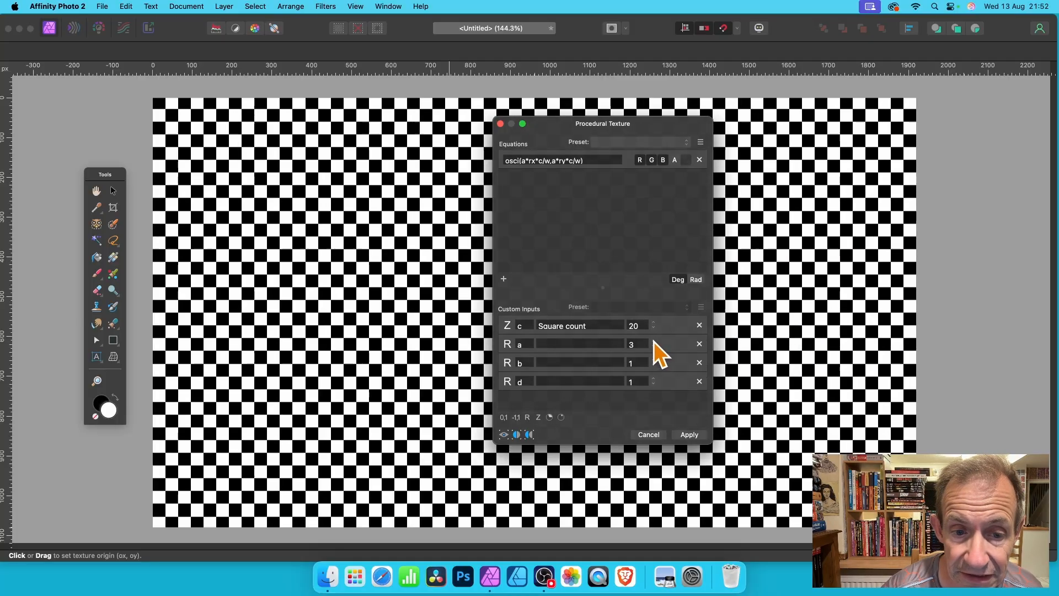
click(654, 348)
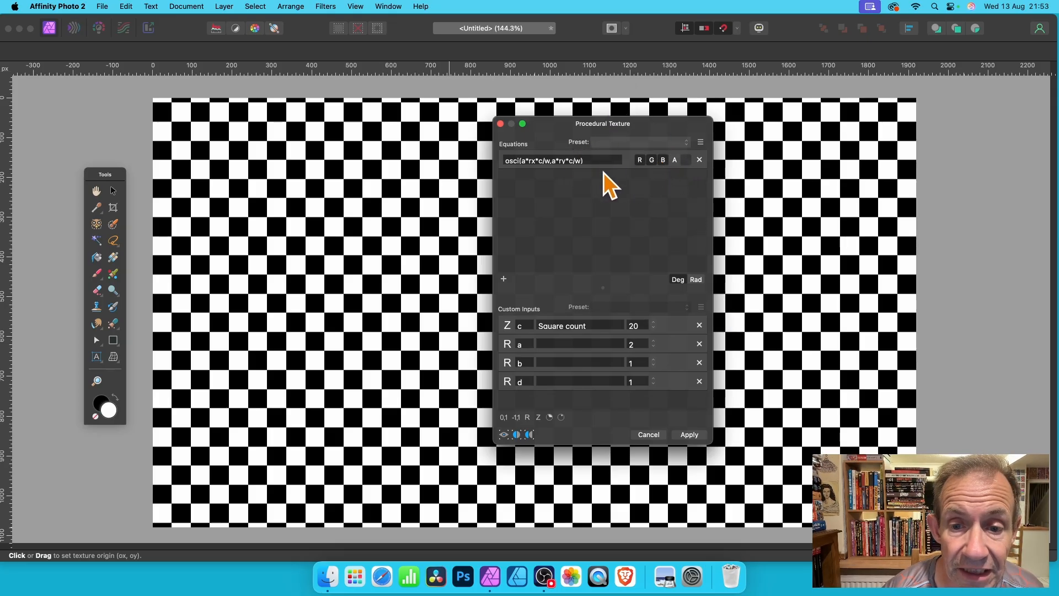
Add two more equations and copy the formula osci(a*rx*c/w,a*ry*c/w) into both of them
click(504, 280)
click(504, 280)
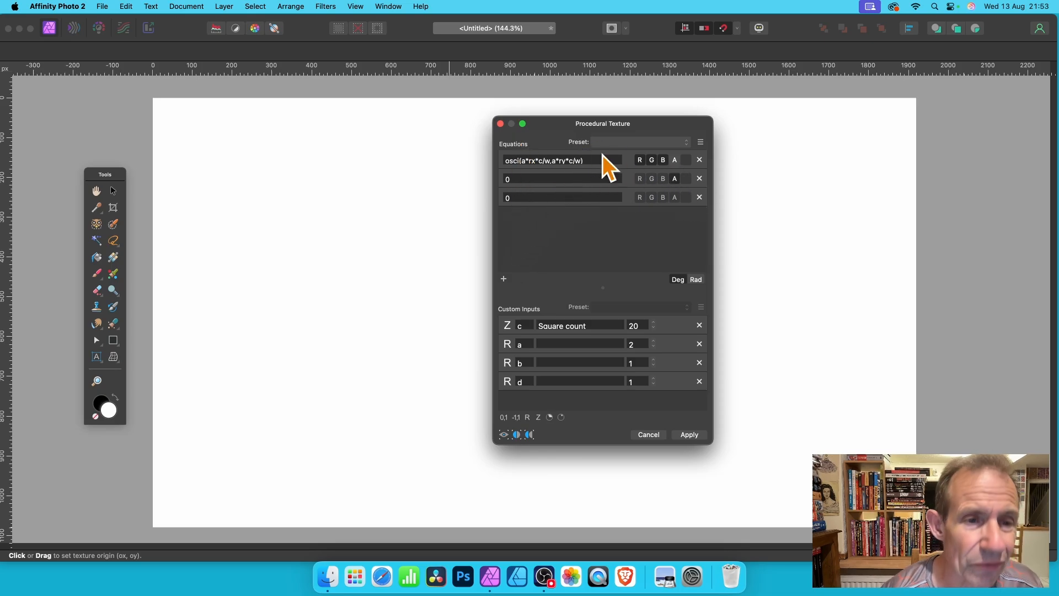
drag(591, 159, 475, 147)
key(cmd+c)
drag(513, 178, 499, 177)
key(cmd+v)
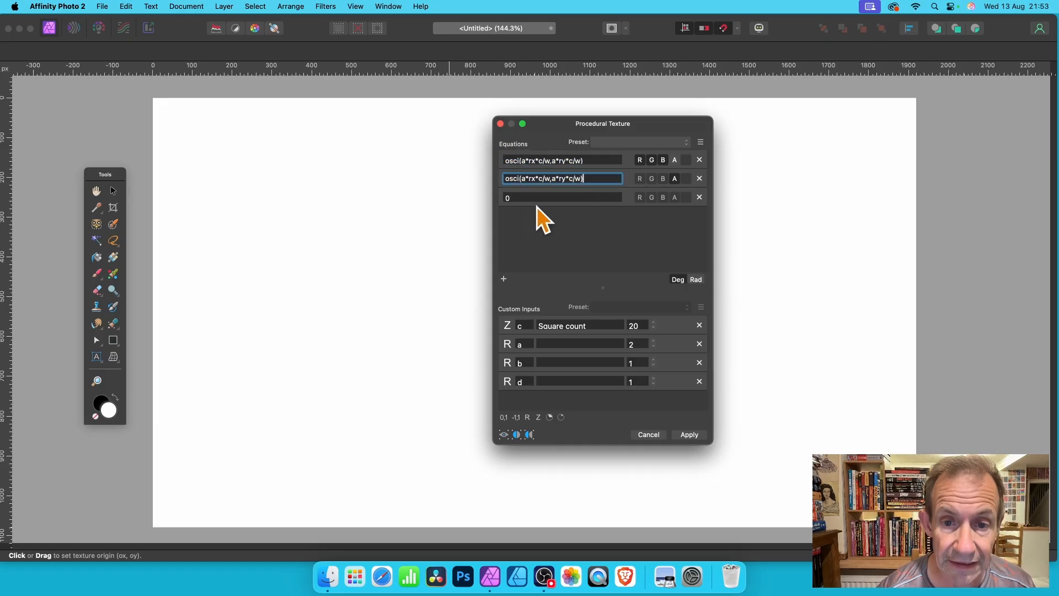
click(507, 198)
key(super+v)
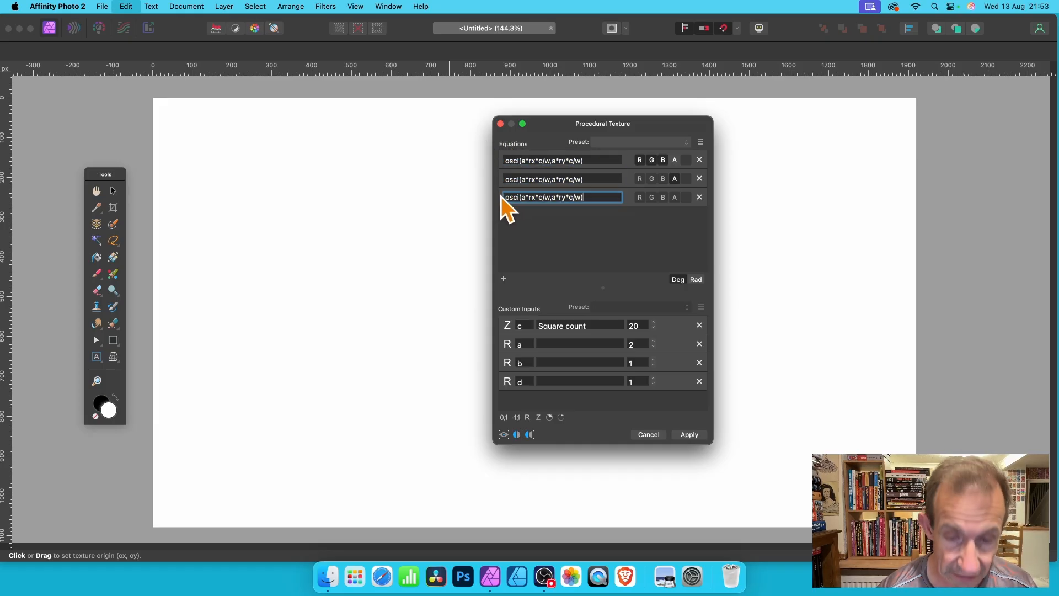
key(Return)
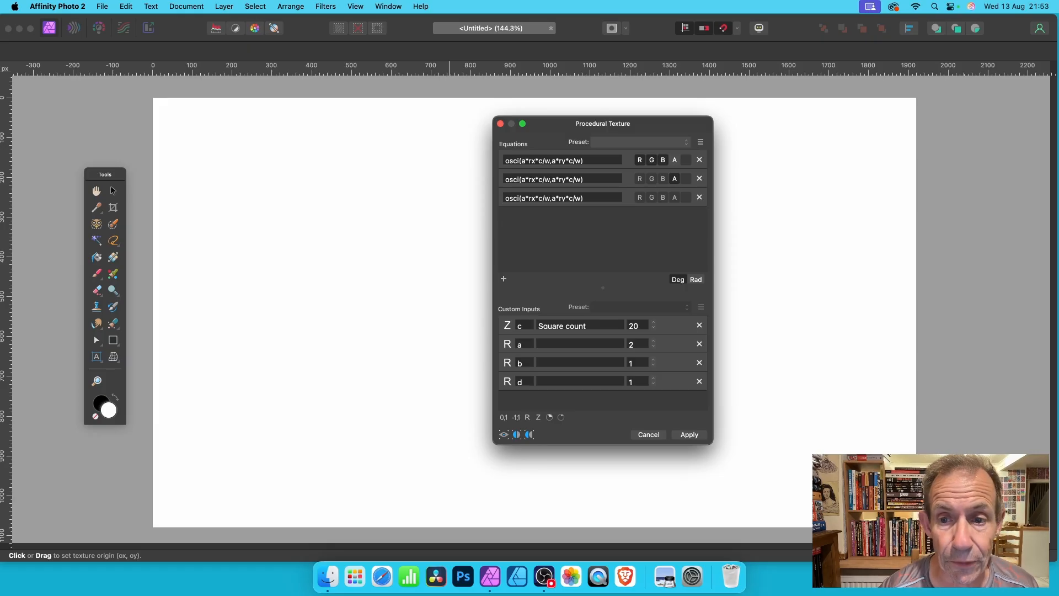
Limit the first equation to the red channel, the second to green and the third to blue
click(651, 162)
click(665, 161)
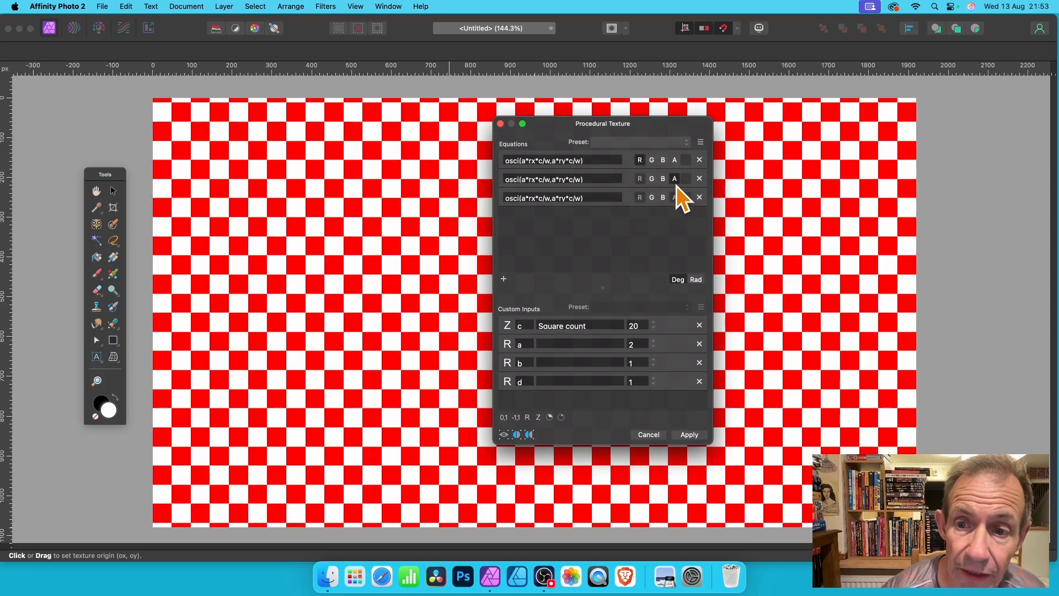
click(675, 183)
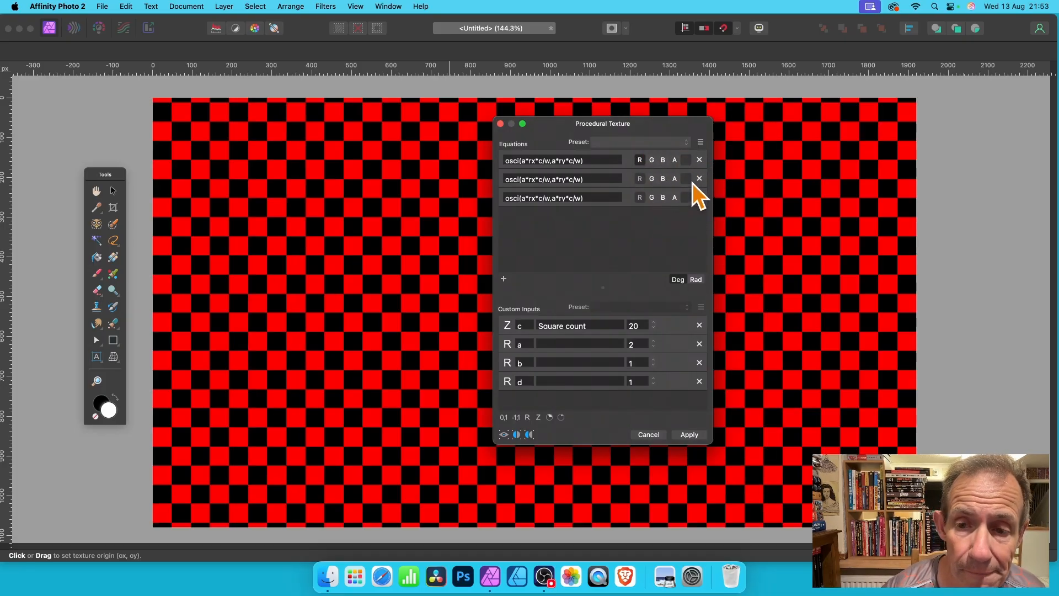
click(653, 179)
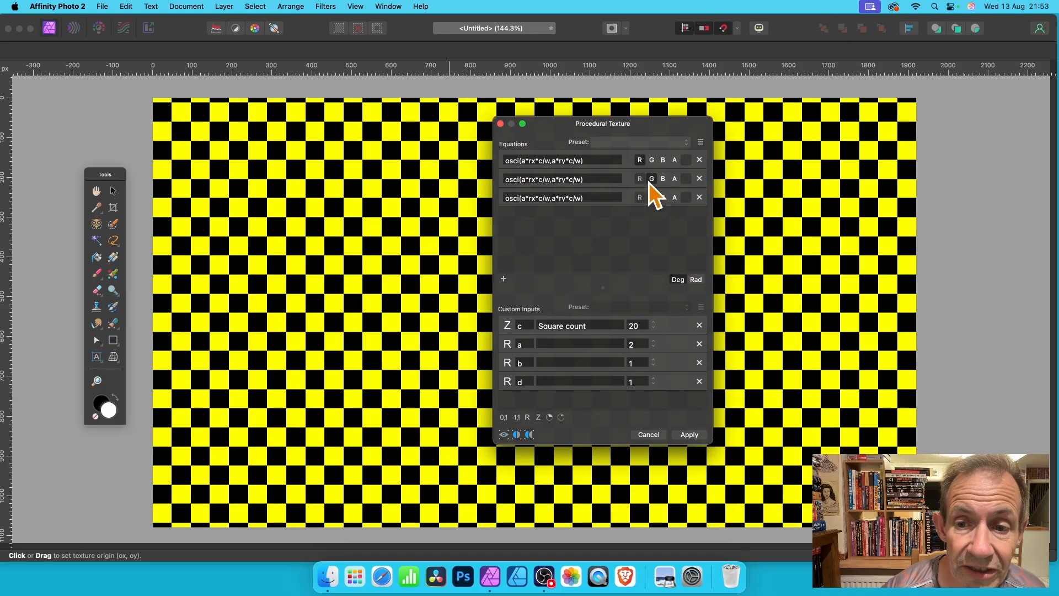
click(664, 198)
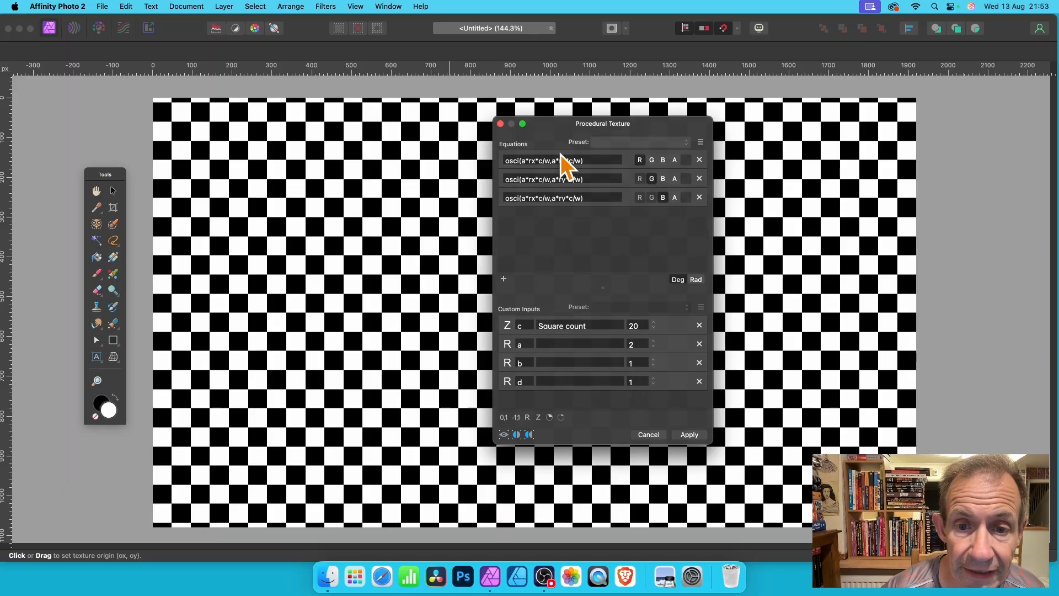
Change the multiplier in the green channel's equation so it reads osci(b*rx*c/w,b*ry*c/w)
click(524, 178)
key(BackSpace)
text(b)
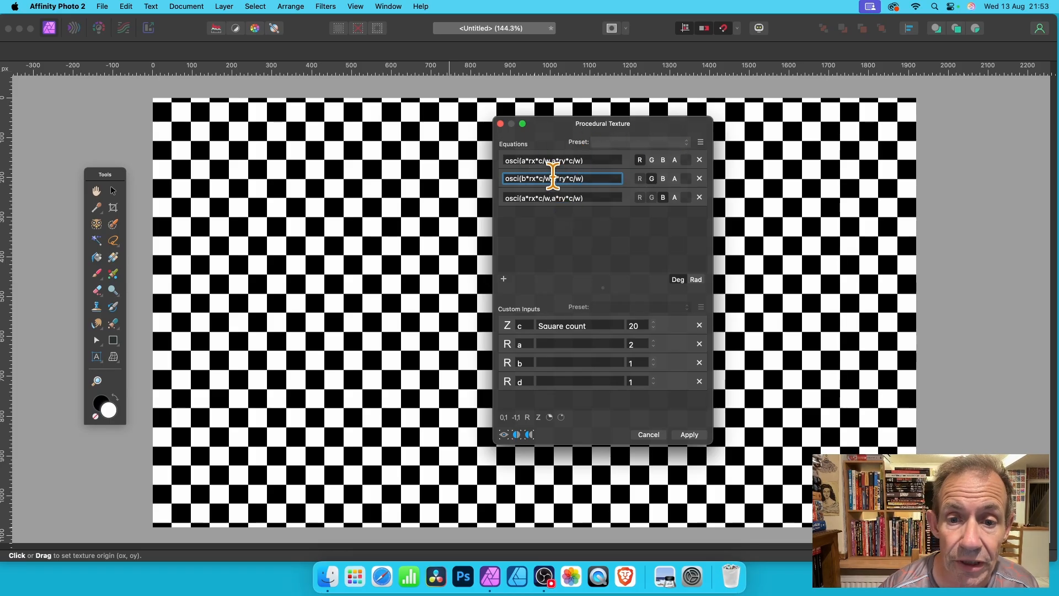
key(Delete)
text(b)
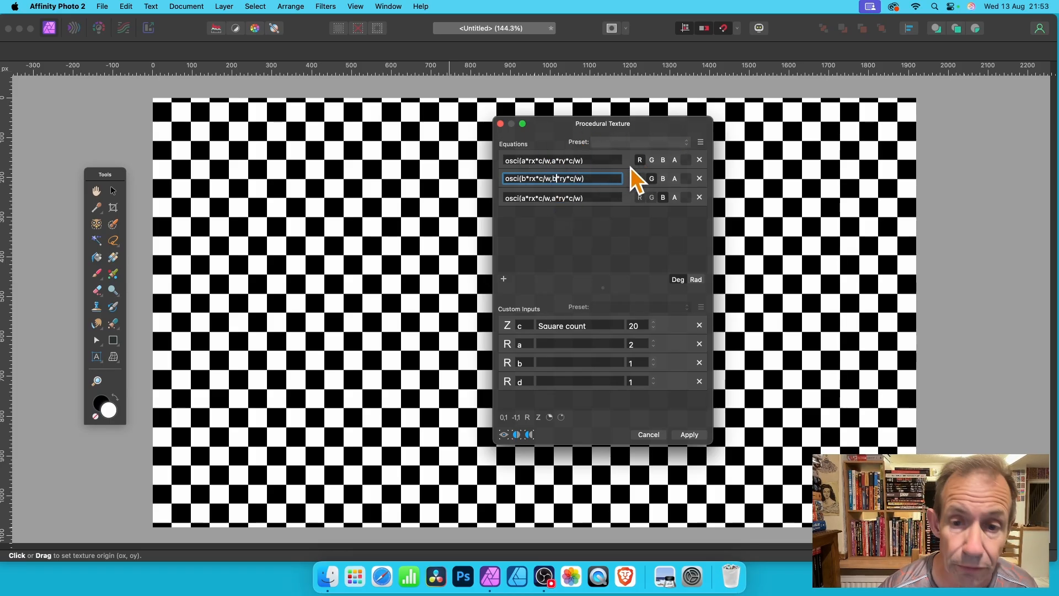
click(652, 178)
Change the multiplier in the blue channel's equation so it reads osci(d*rx*c/w,d*ry*c/w)
click(523, 197)
key(BackSpace)
text(d)
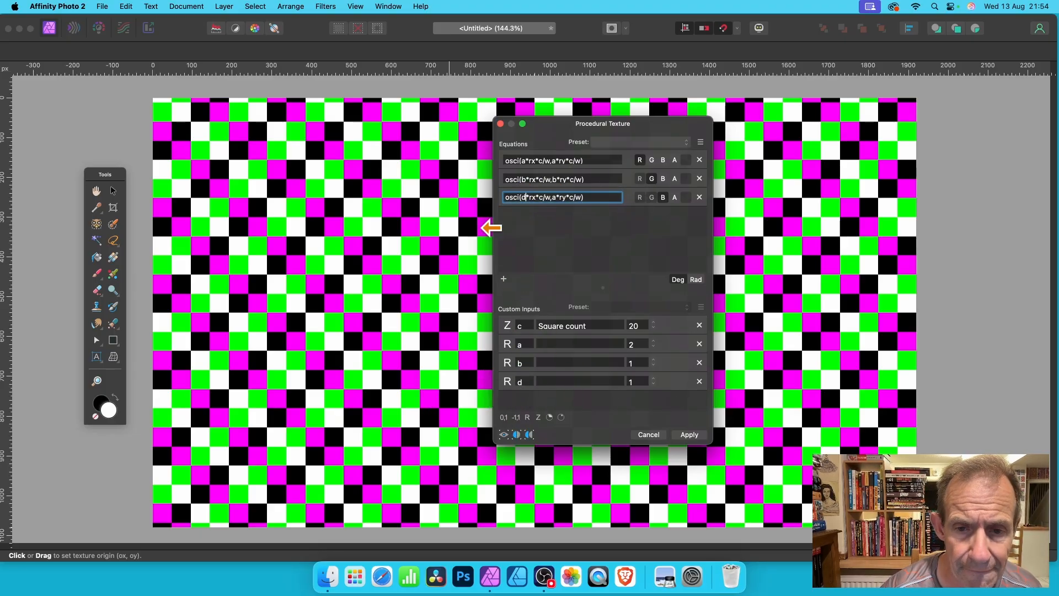
click(555, 197)
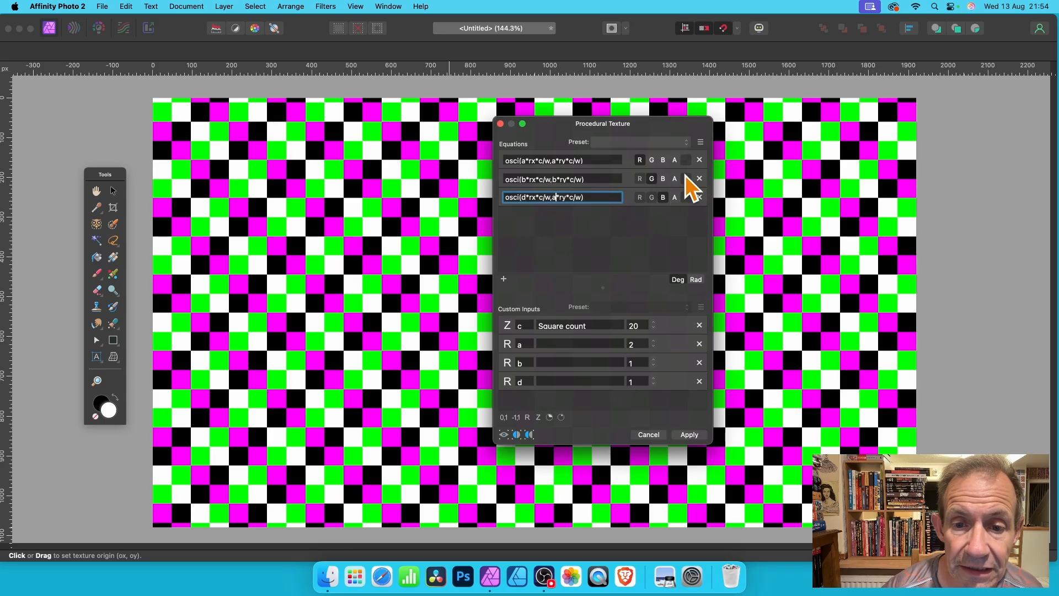
key(BackSpace)
text(d)
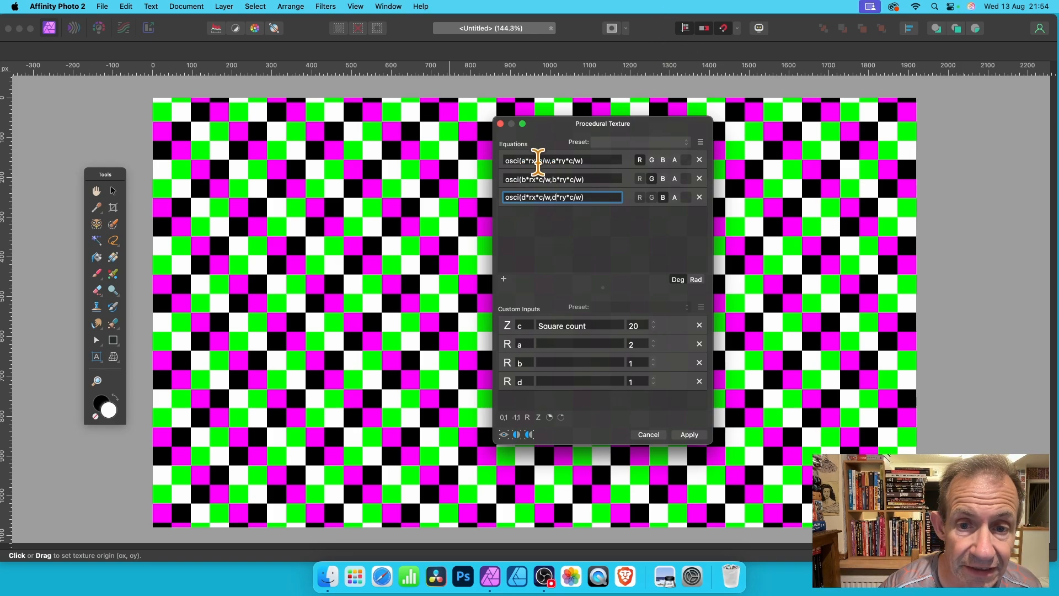
Shift the texture origin on the canvas and set custom input a to 3
drag(344, 325, 376, 282)
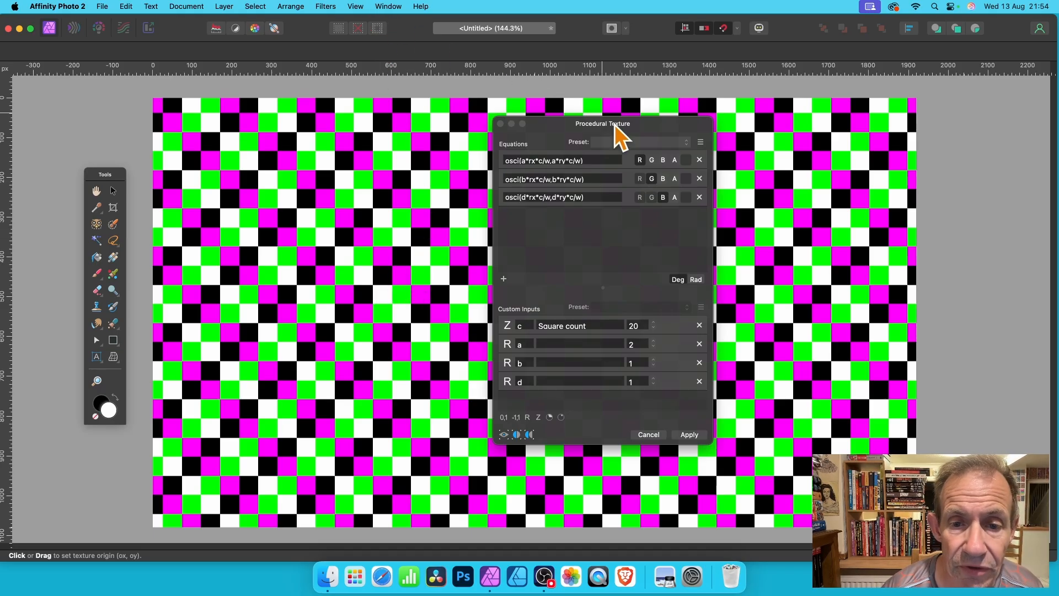
click(654, 342)
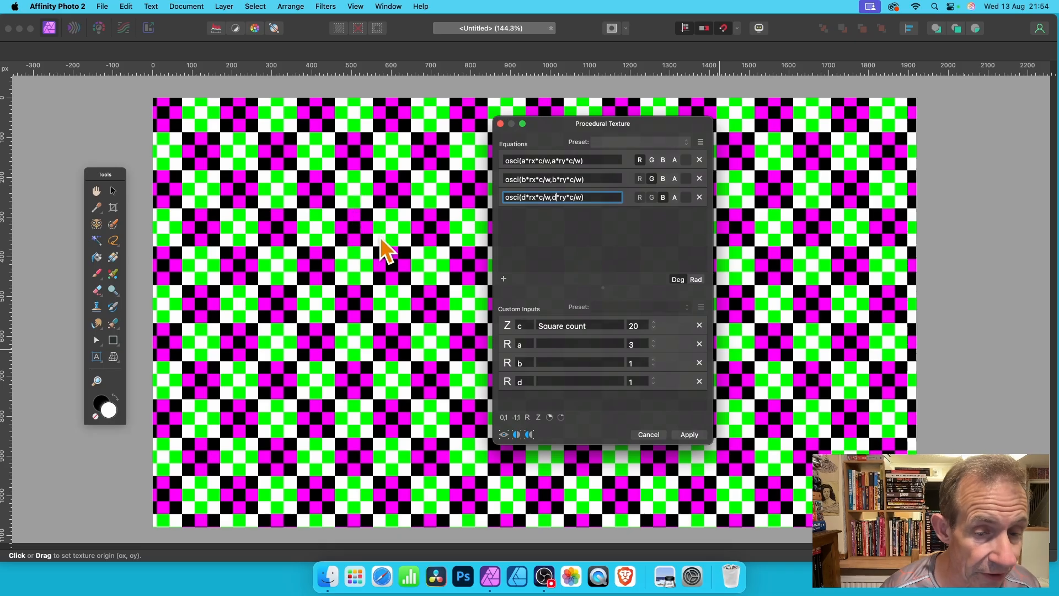
Set custom input a to 4, and try custom input b at 2 and then at 4
click(654, 342)
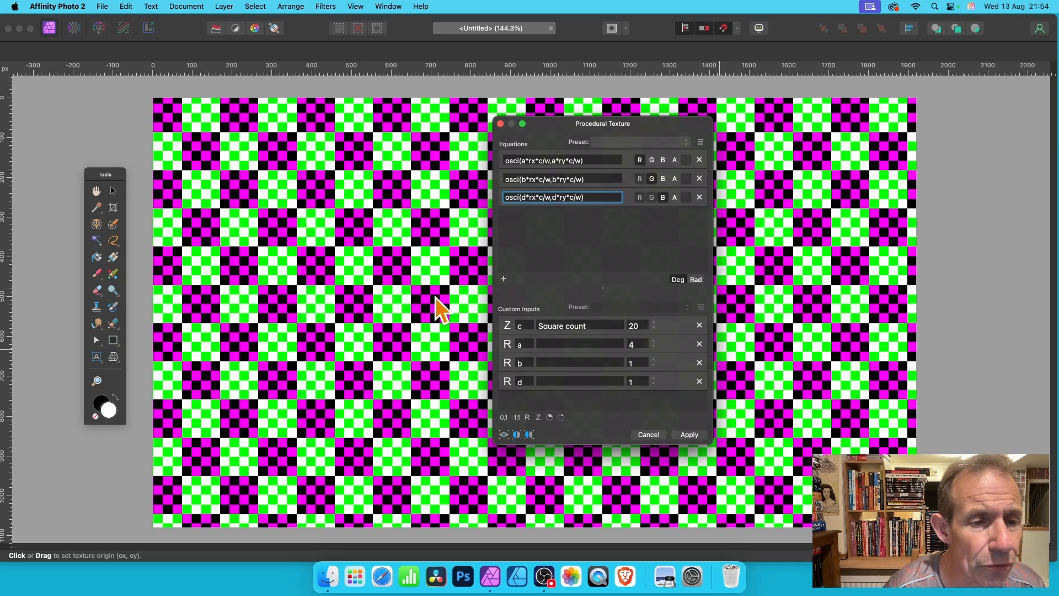
double_click(639, 362)
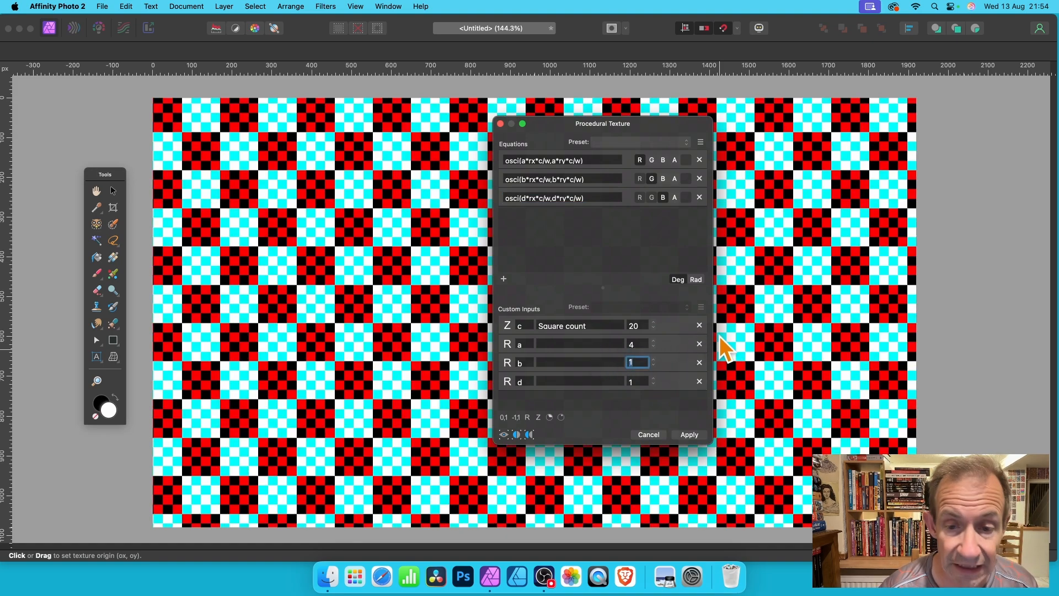
text(2)
key(Return)
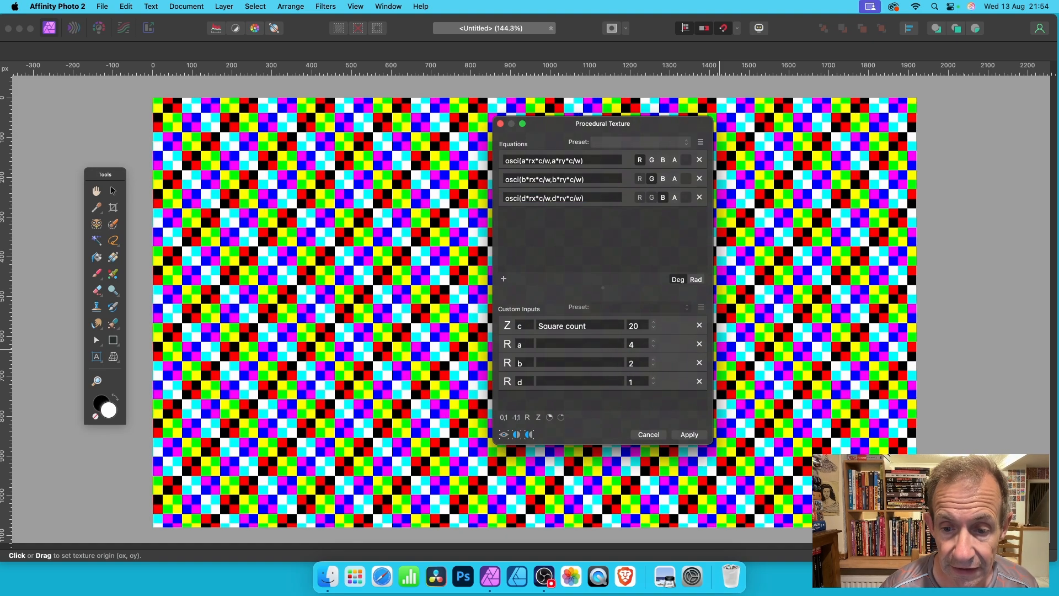
click(633, 362)
text(4)
key(Return)
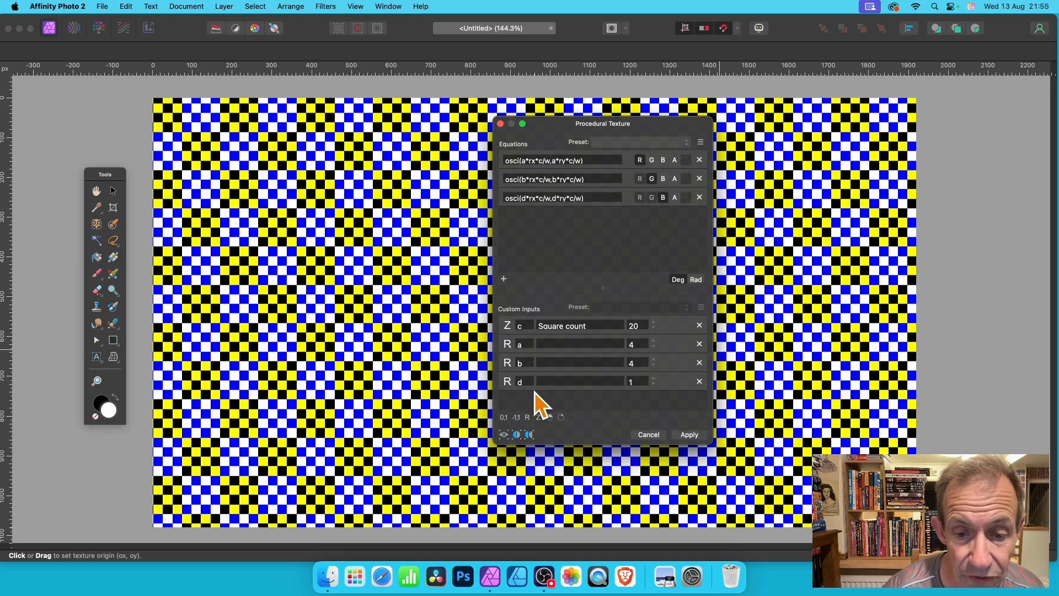
Set custom input d to 3, then raise it to 4 to match a and b
click(638, 381)
text(3)
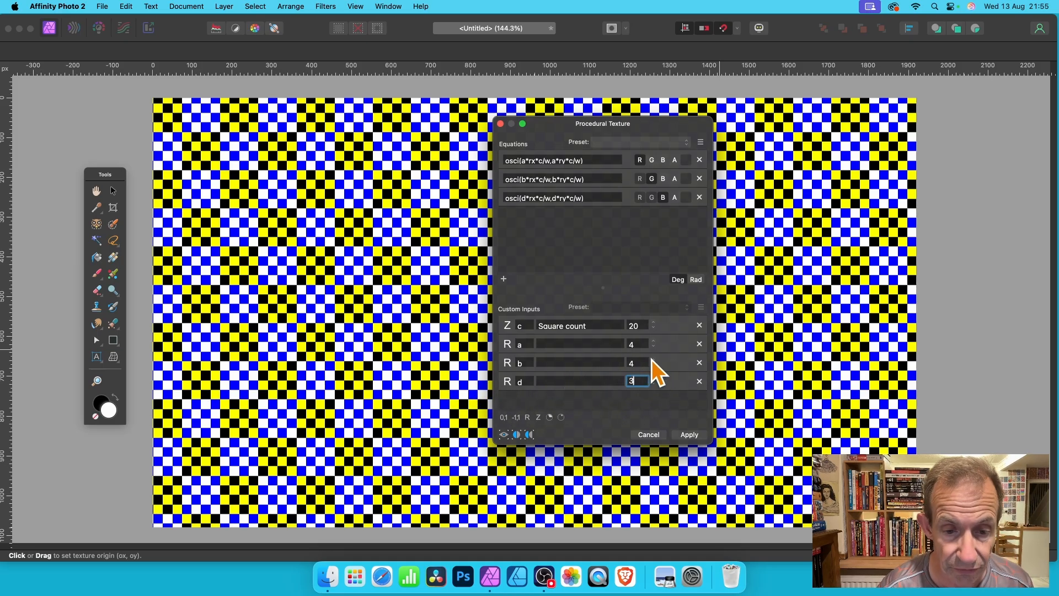
key(Return)
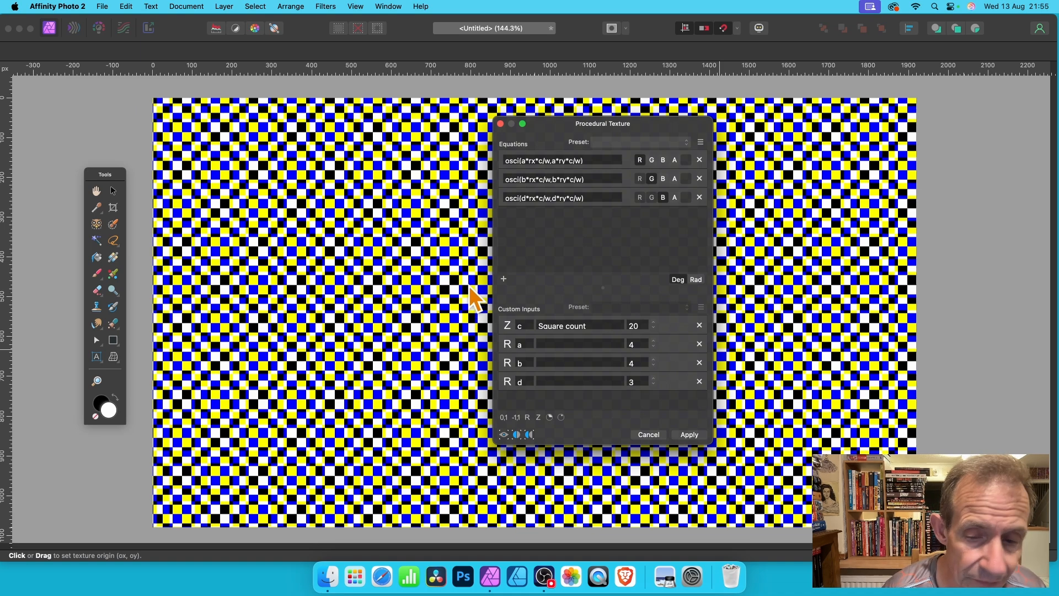
click(654, 378)
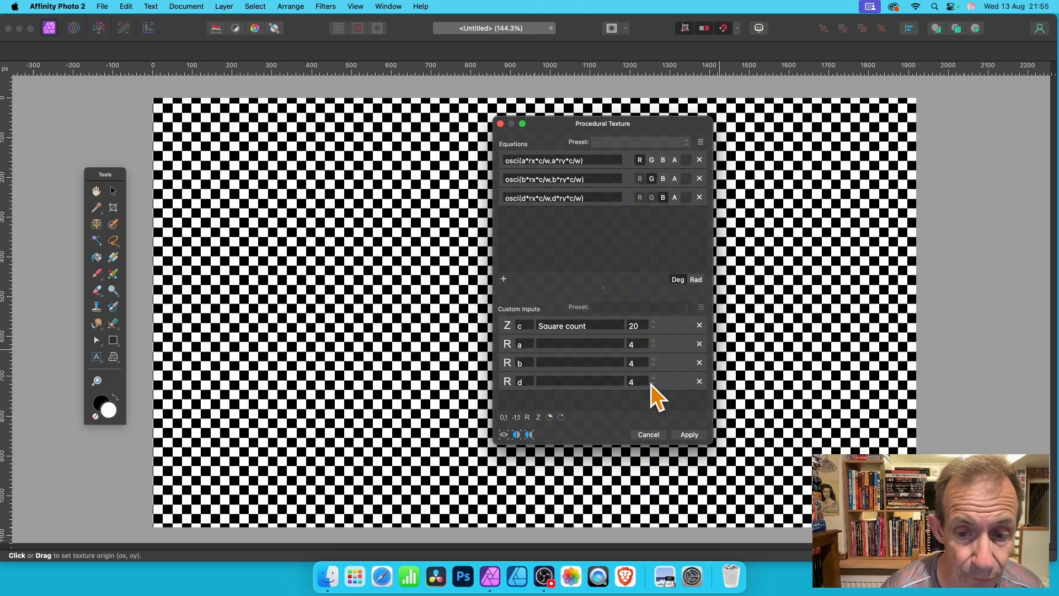
Try a square count of 22 for custom input c, then lower it to 9
click(654, 323)
click(655, 323)
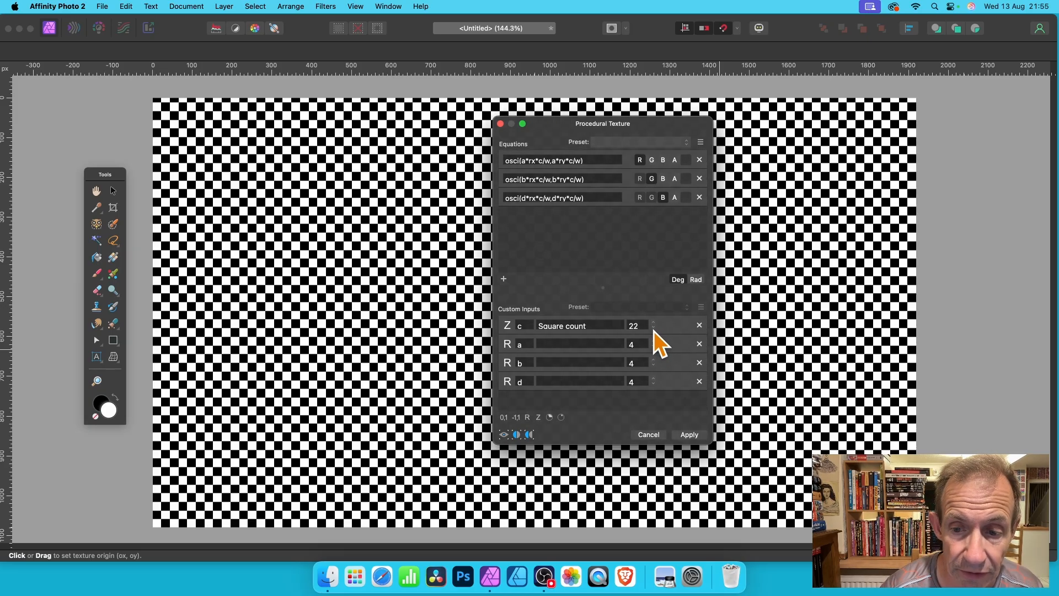
click(654, 329)
click(654, 330)
click(653, 330)
click(654, 329)
click(653, 329)
click(654, 329)
click(653, 328)
click(653, 329)
click(653, 329)
click(651, 328)
click(651, 328)
click(651, 328)
click(651, 328)
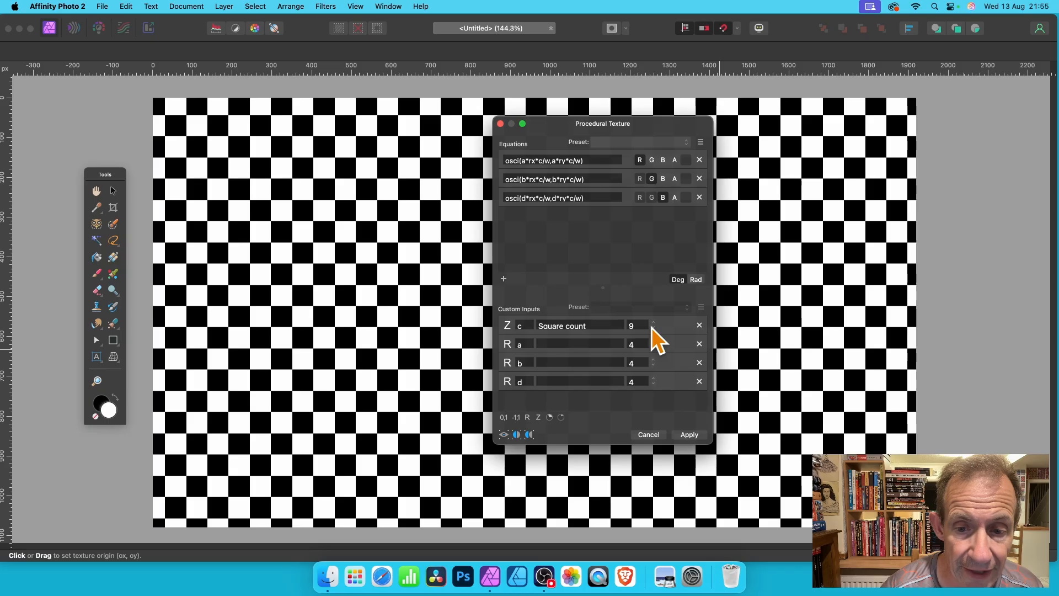
Set custom input a to 8 and custom input b to 6
click(634, 343)
text(8)
key(Return)
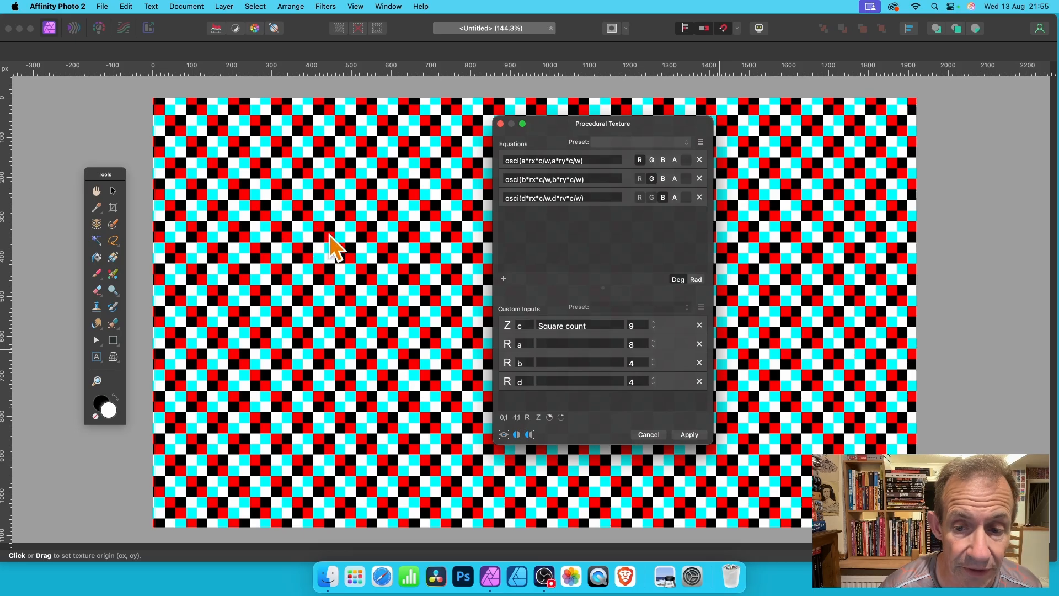
click(639, 362)
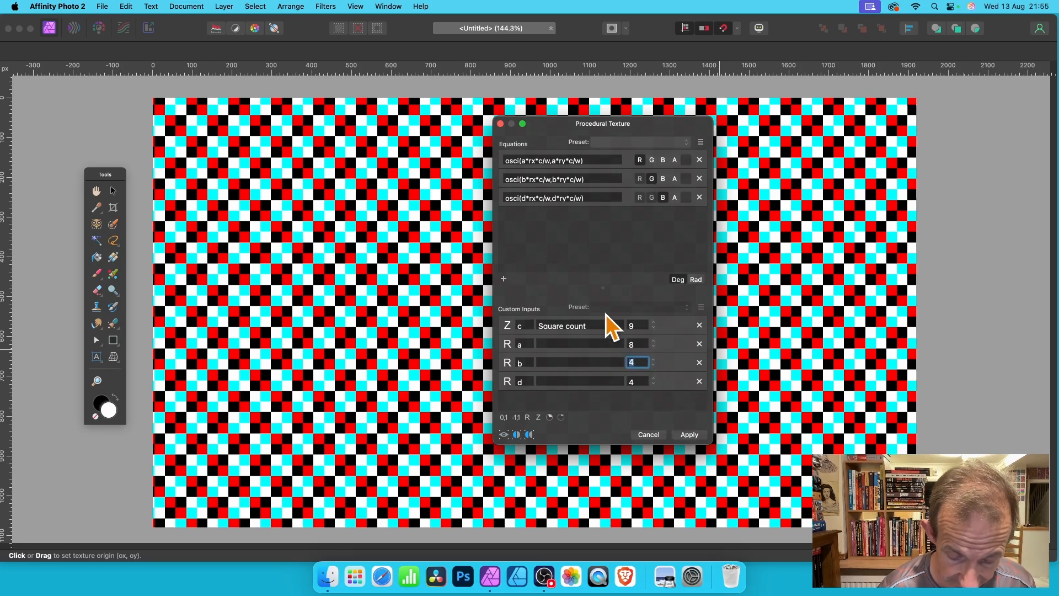
text(6)
key(Return)
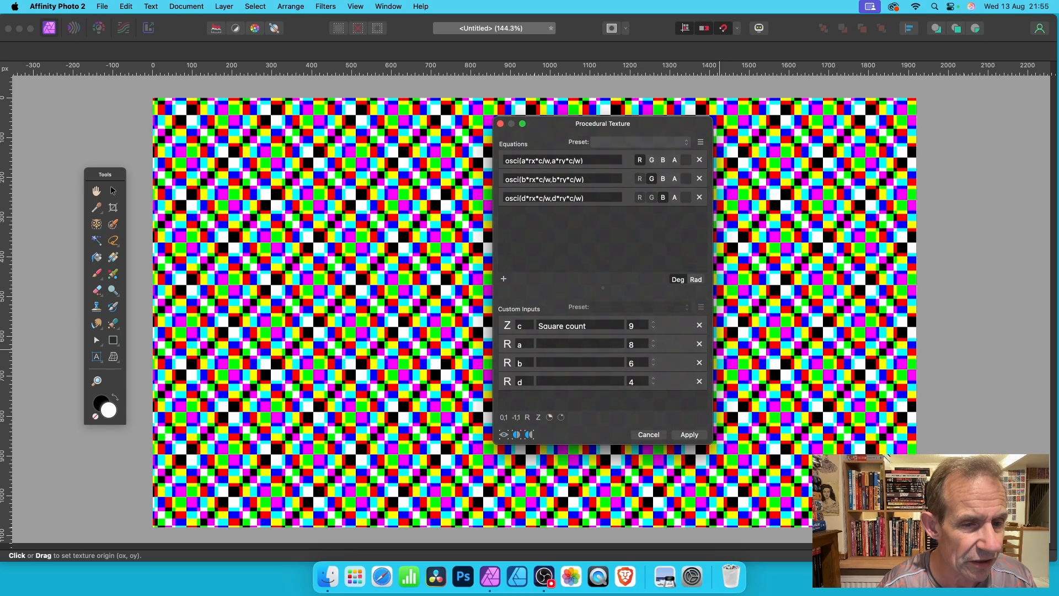
Try custom input d at 10, then set it to 11
click(635, 381)
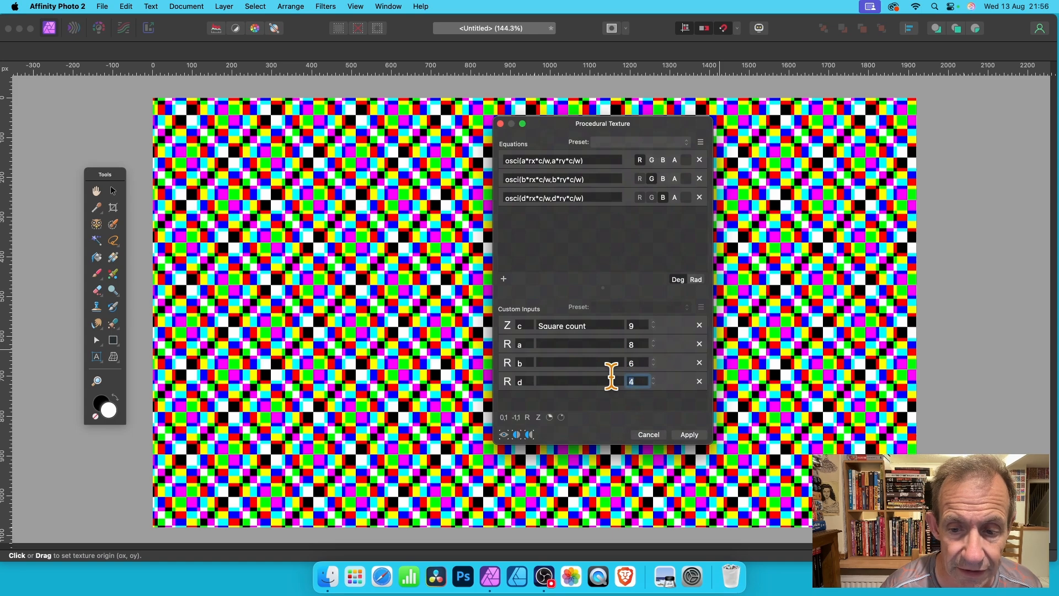
text(10)
key(Return)
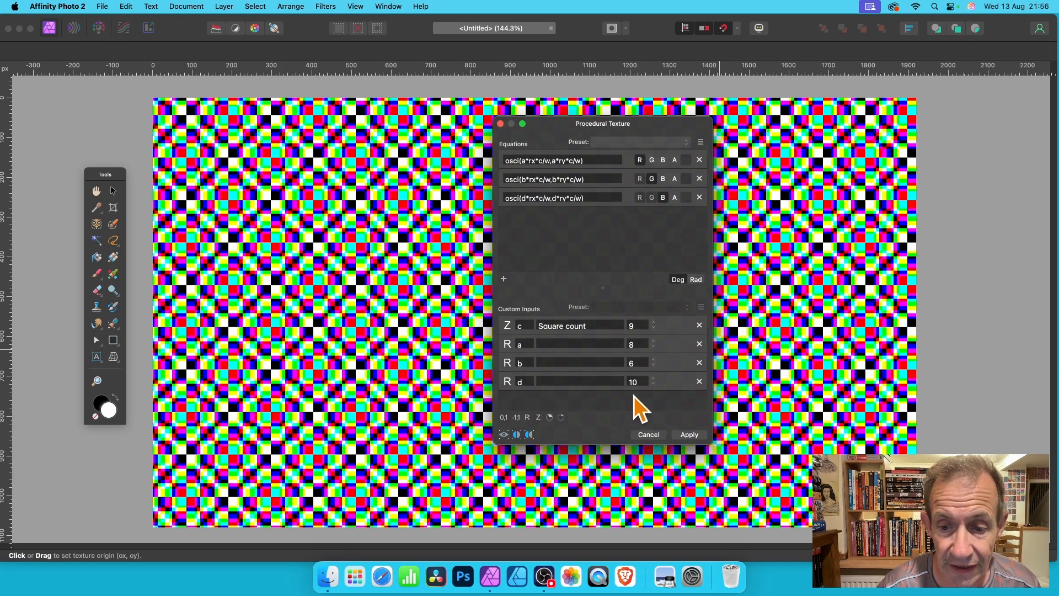
click(635, 380)
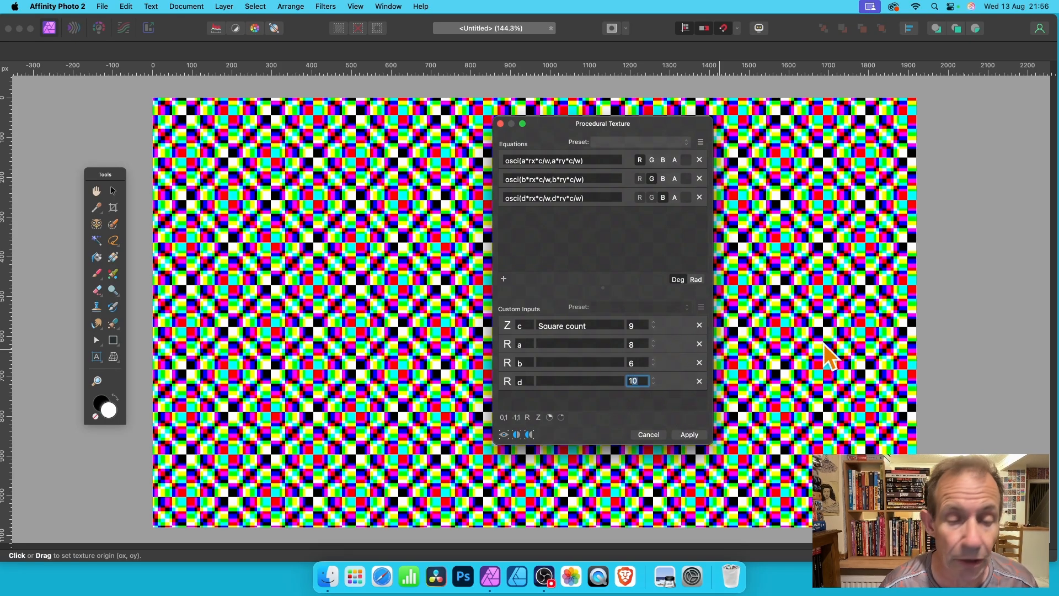
text(11)
key(Return)
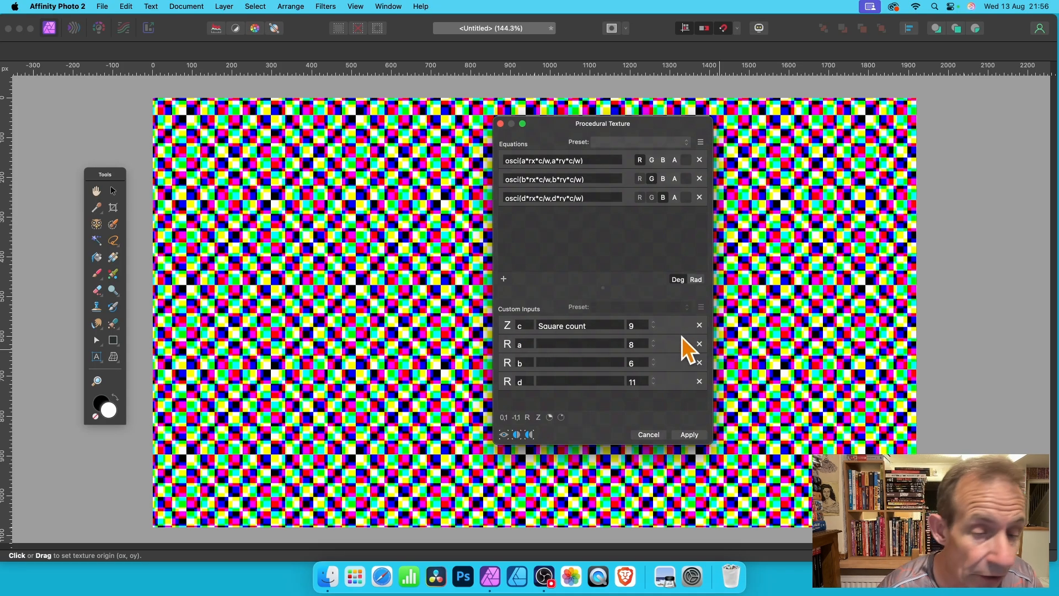
Set custom input a to 8.2 and custom input b to 6.2
click(633, 344)
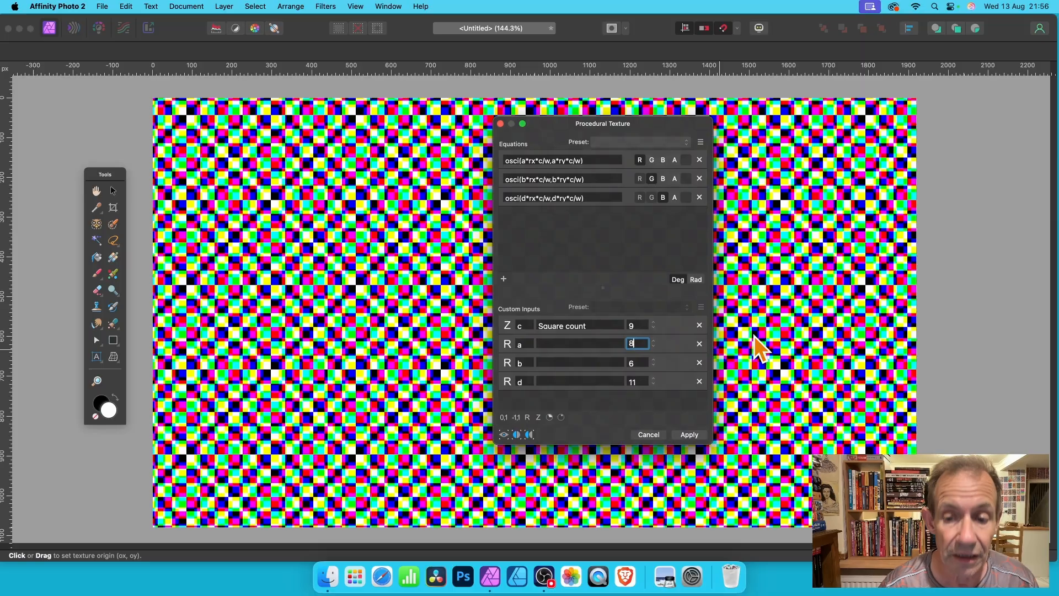
text(.20)
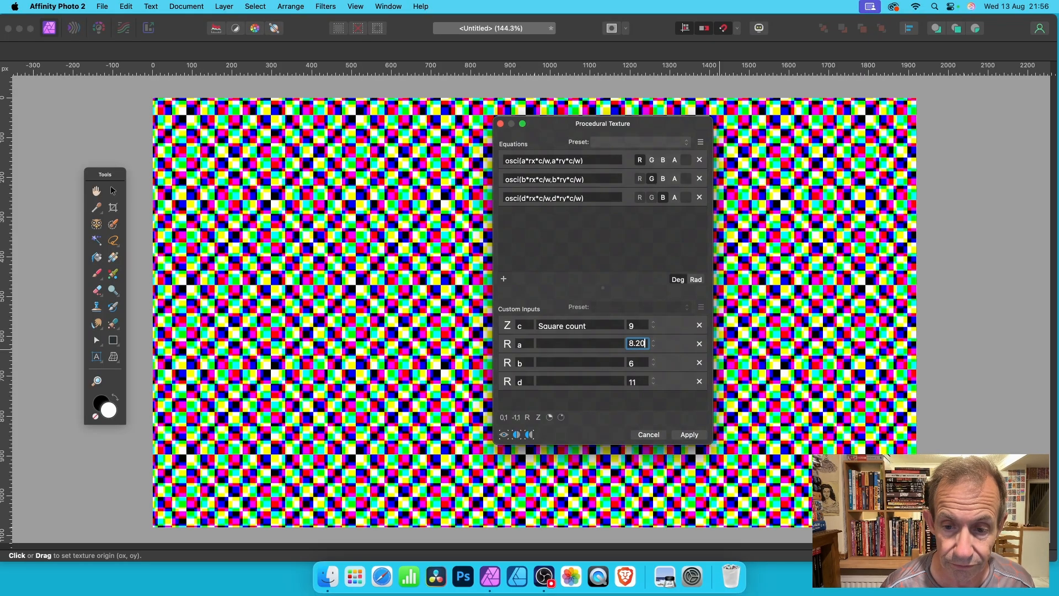
key(Return)
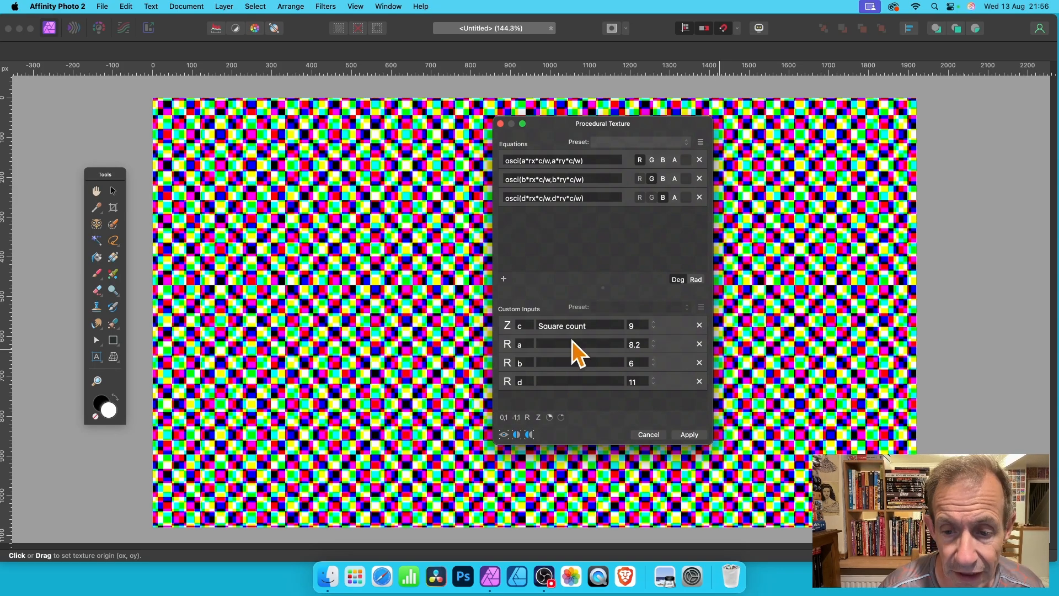
click(635, 363)
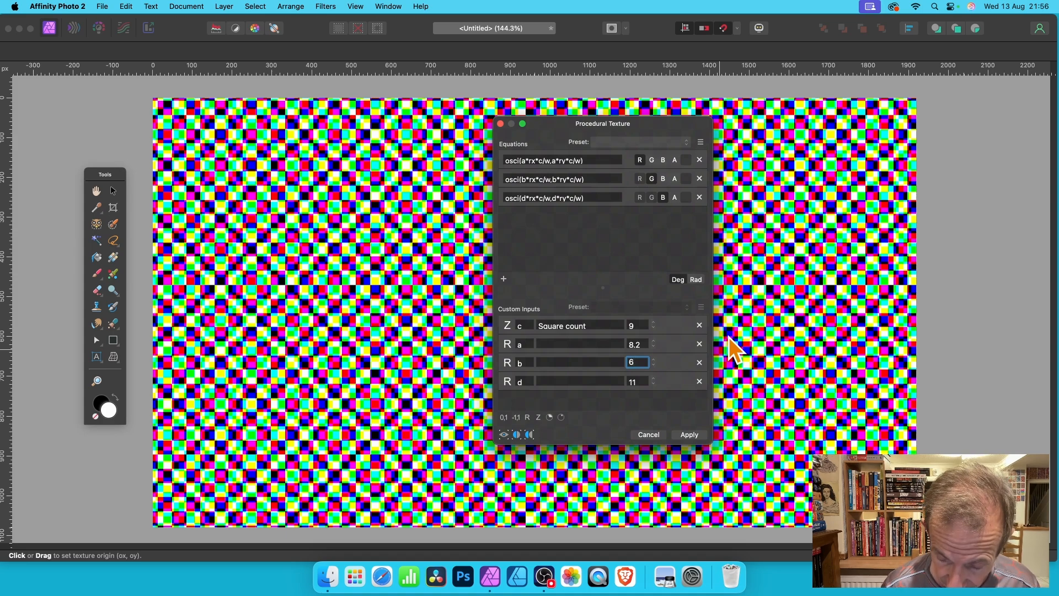
text(.2)
key(Return)
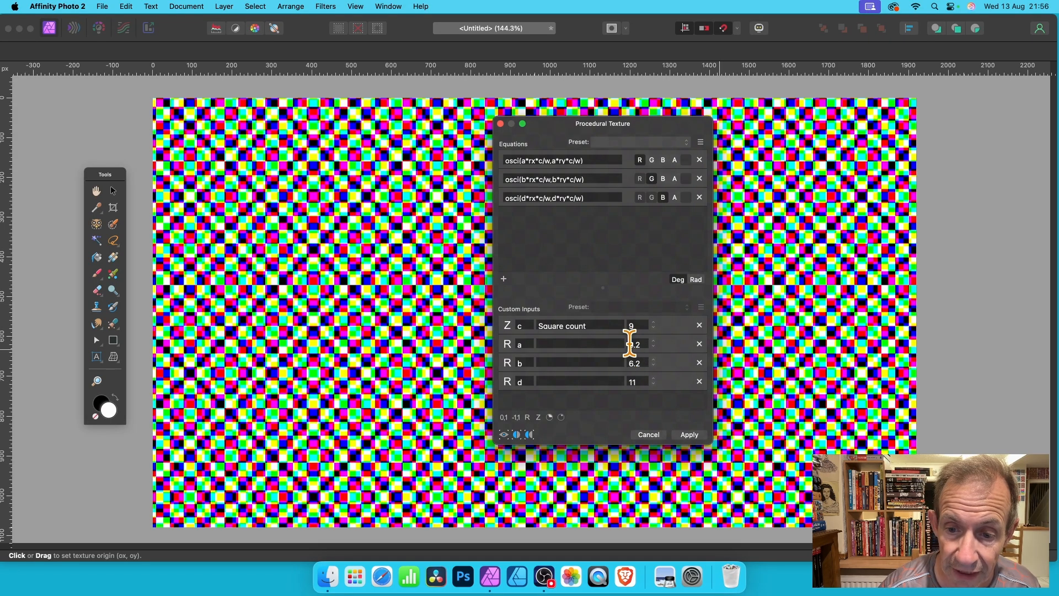
Try a negative custom input a of -8.2, then raise it to 3
text(-)
key(Return)
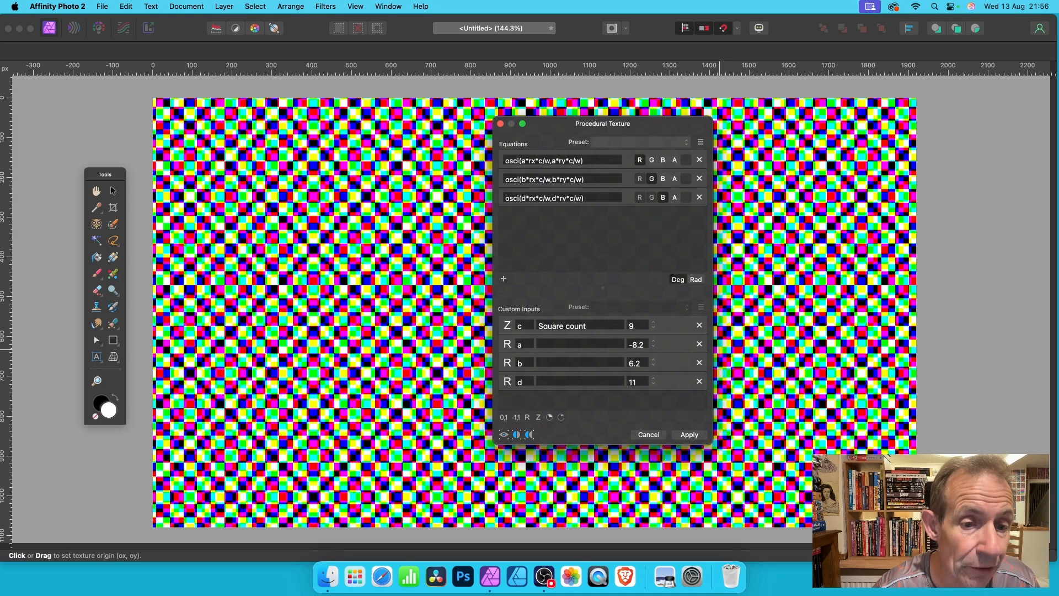
click(654, 342)
click(654, 343)
click(654, 343)
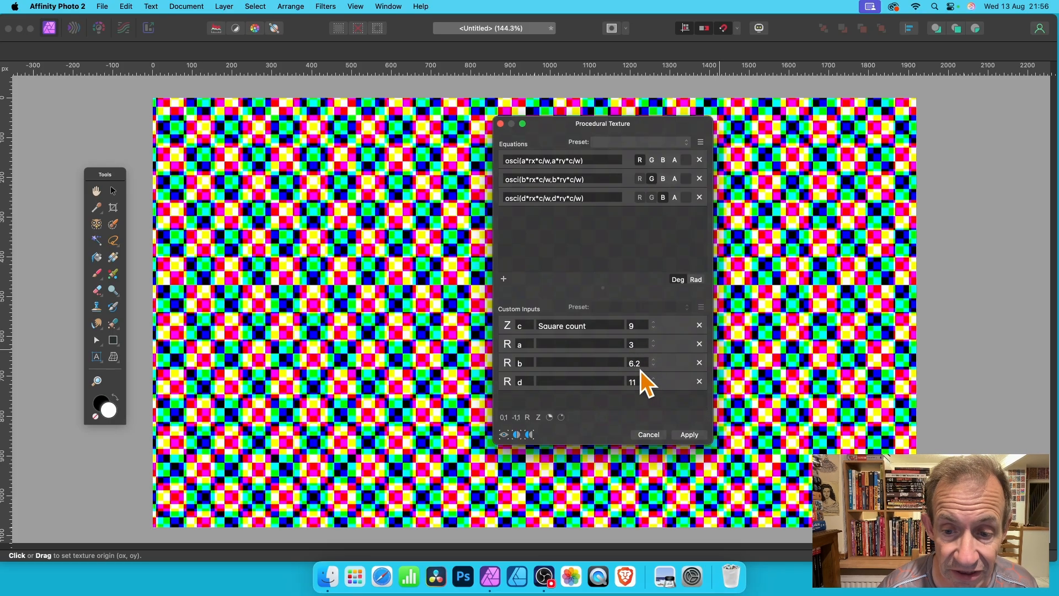
Raise custom input a to 6, then refine it to 6.5
click(654, 343)
click(654, 343)
click(655, 343)
click(634, 344)
text(.5)
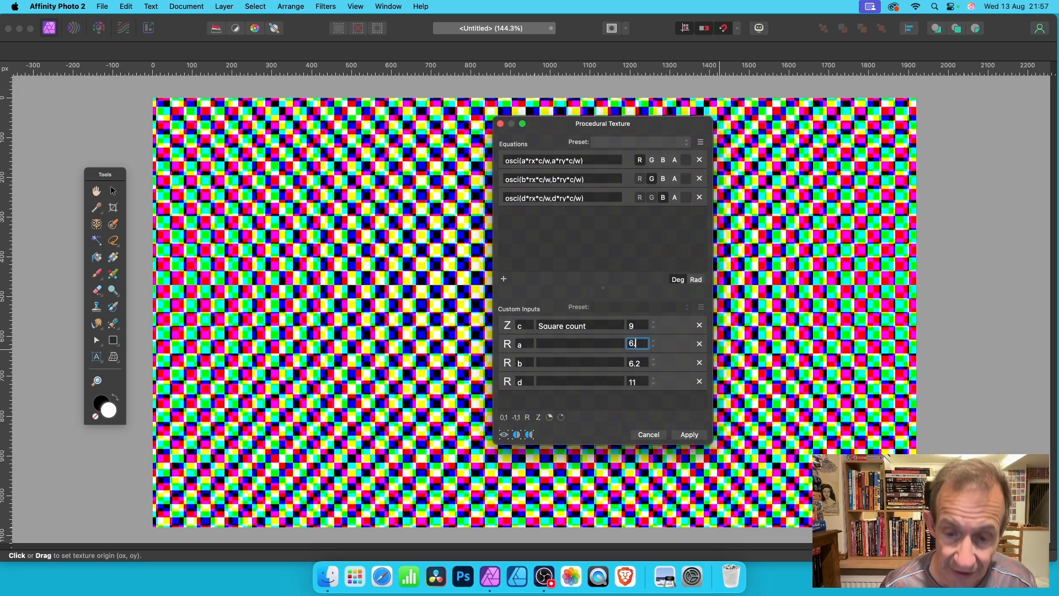
key(Return)
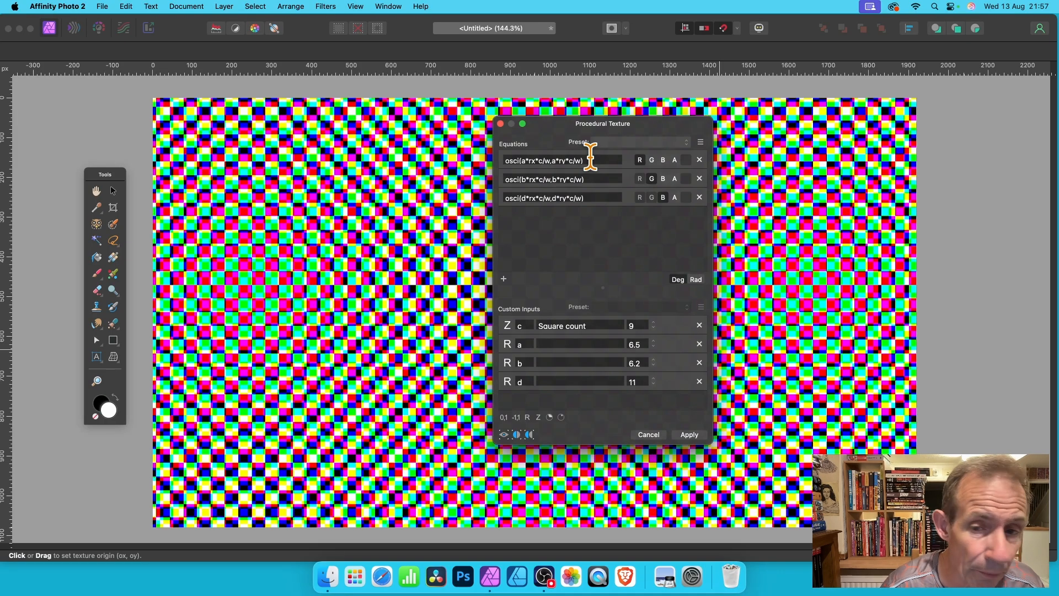
Save the equations as a preset named "Check 1" in the Coloured patterns category
click(529, 159)
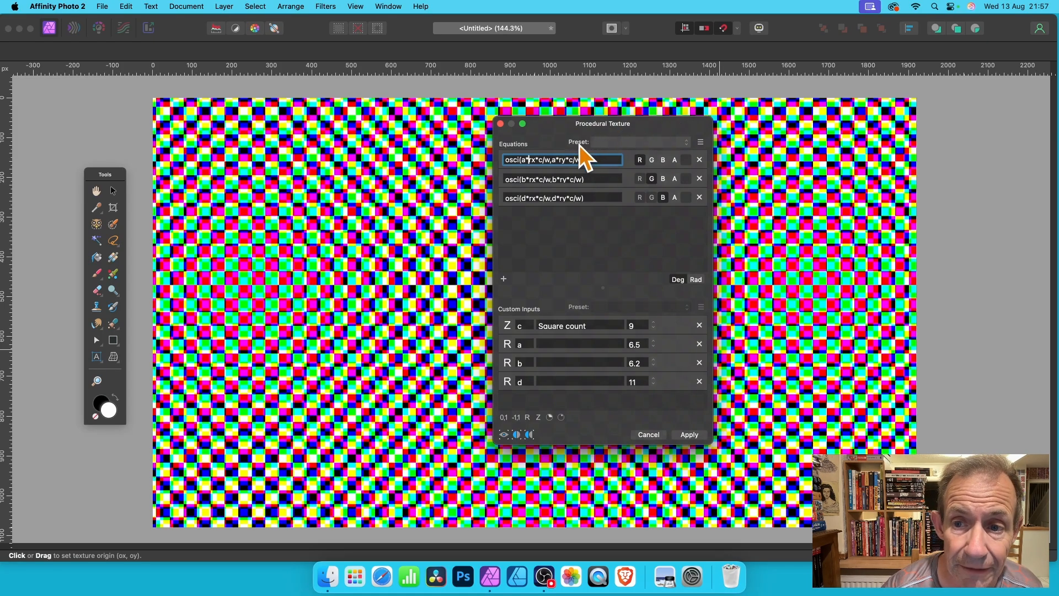
click(701, 142)
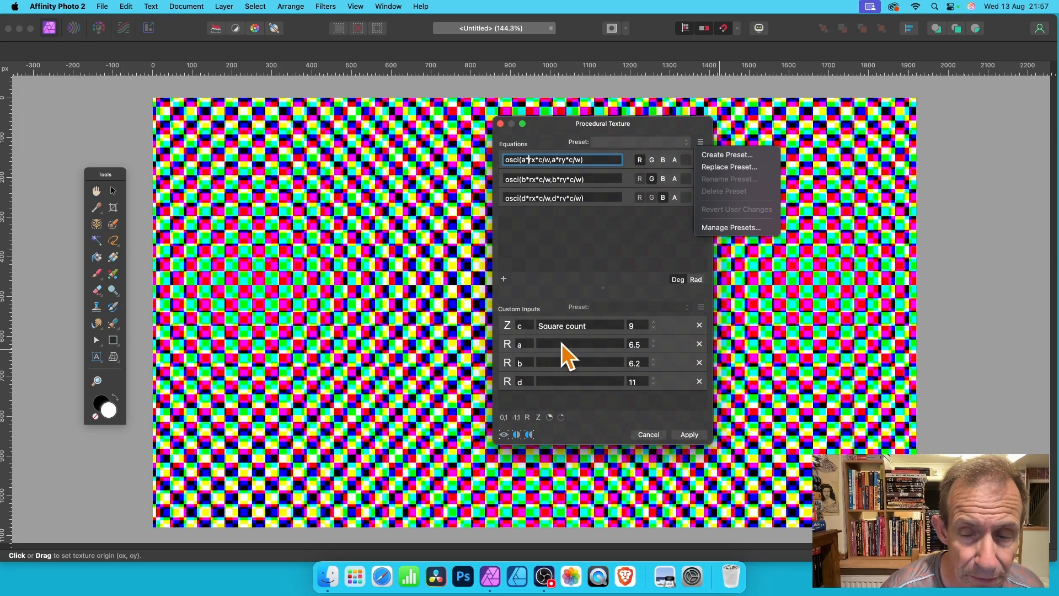
click(740, 156)
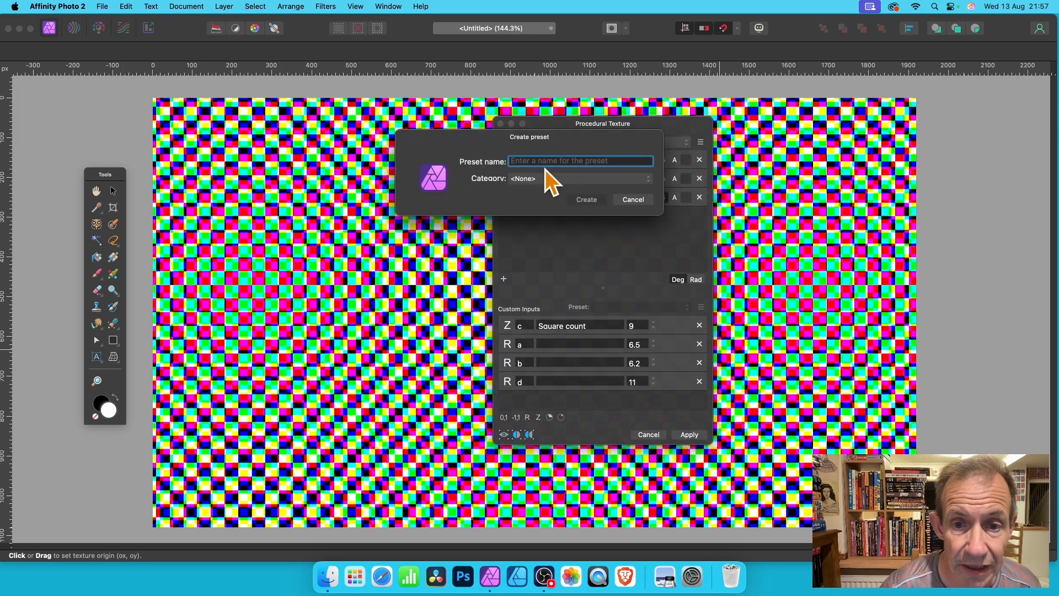
text(Check 1)
click(537, 177)
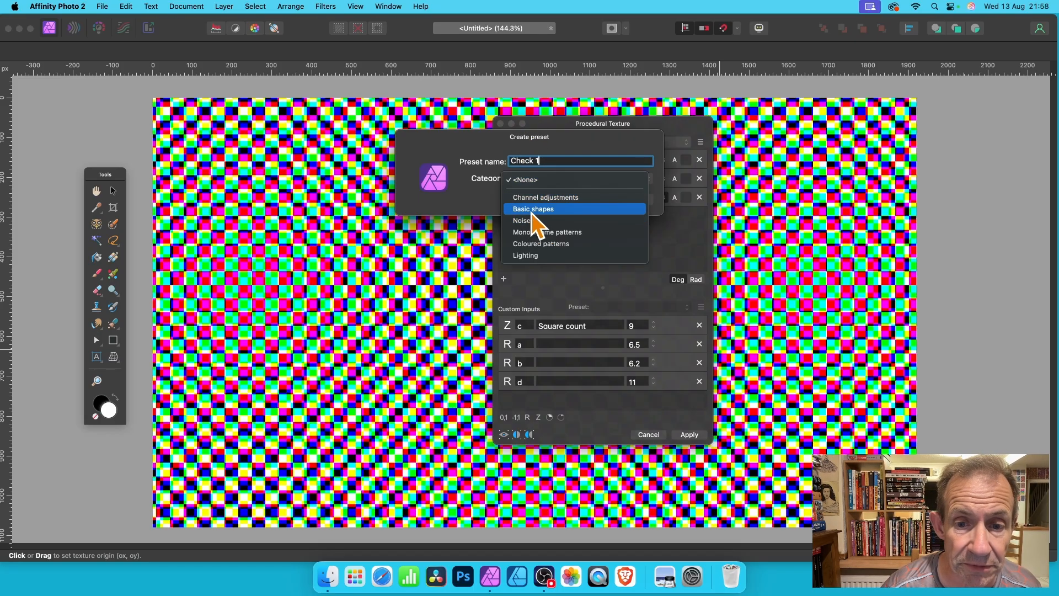
click(535, 245)
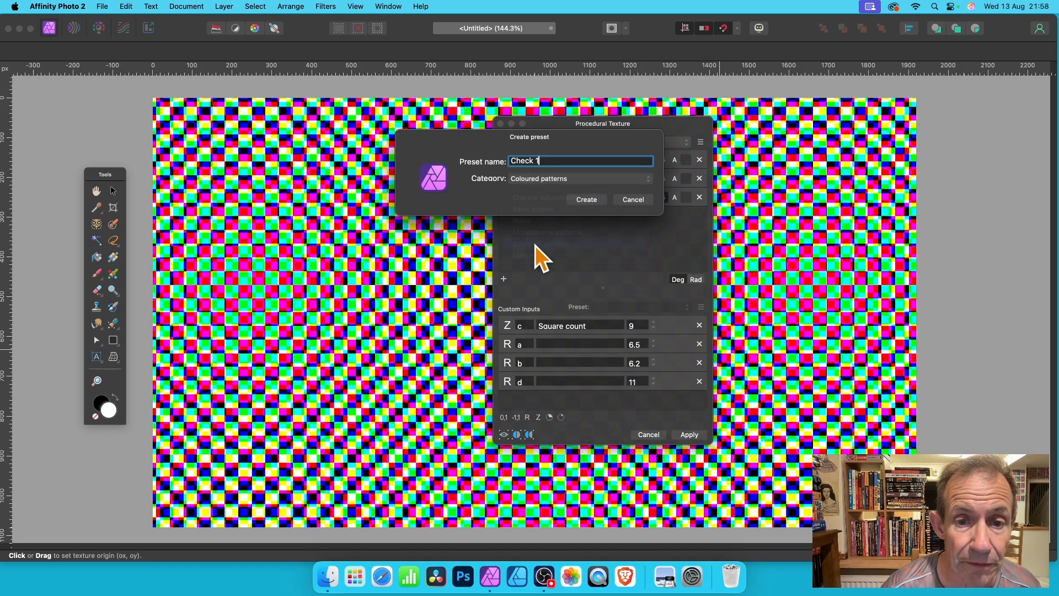
click(586, 199)
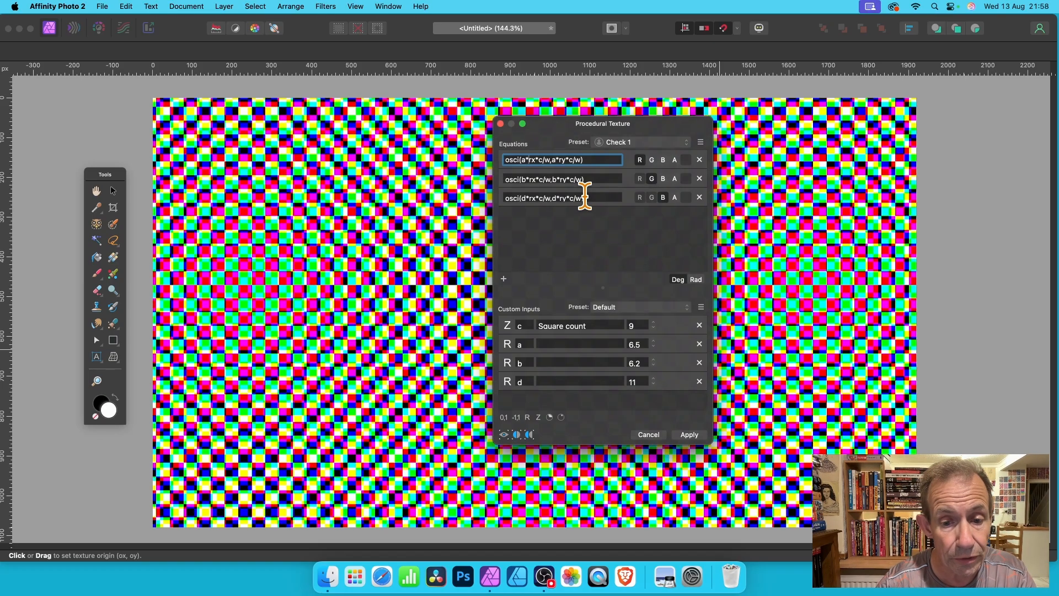
Raise the square count to 11 and save the custom input values as a values preset named "c 1"
click(654, 324)
click(654, 323)
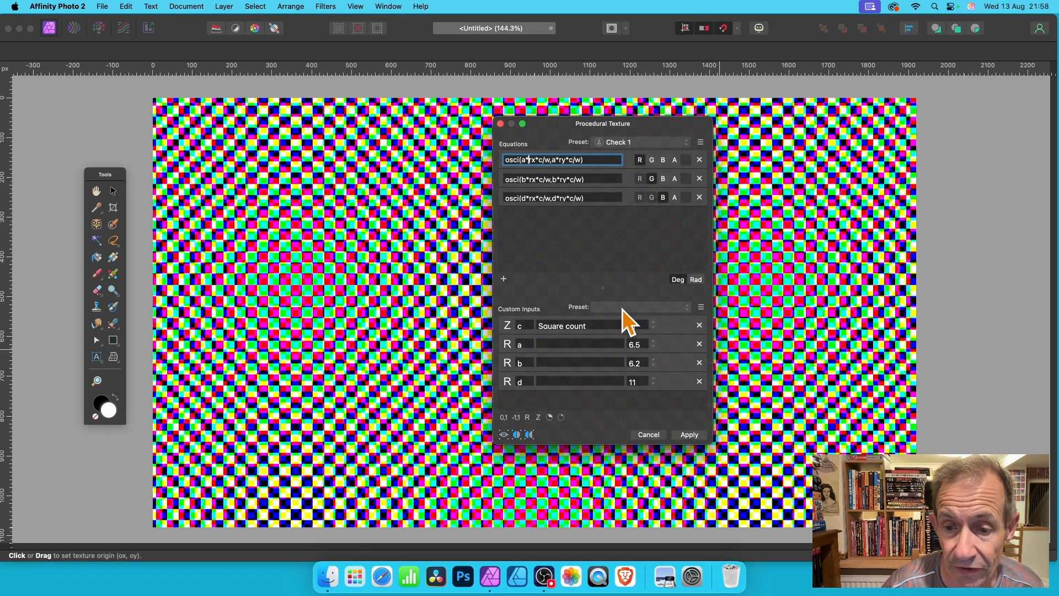
click(701, 308)
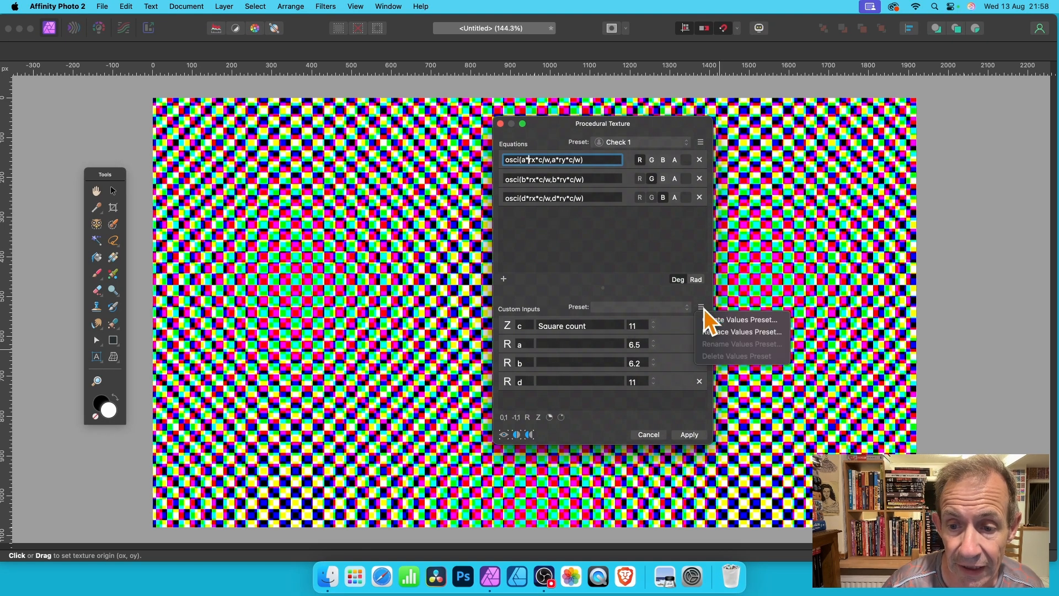
click(739, 323)
text(c 1)
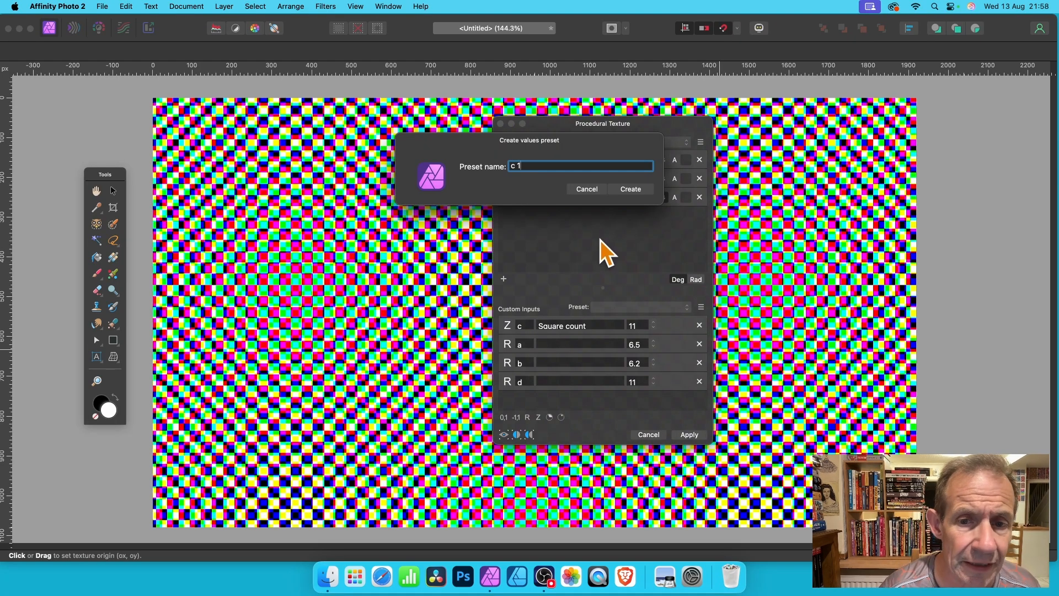
click(642, 190)
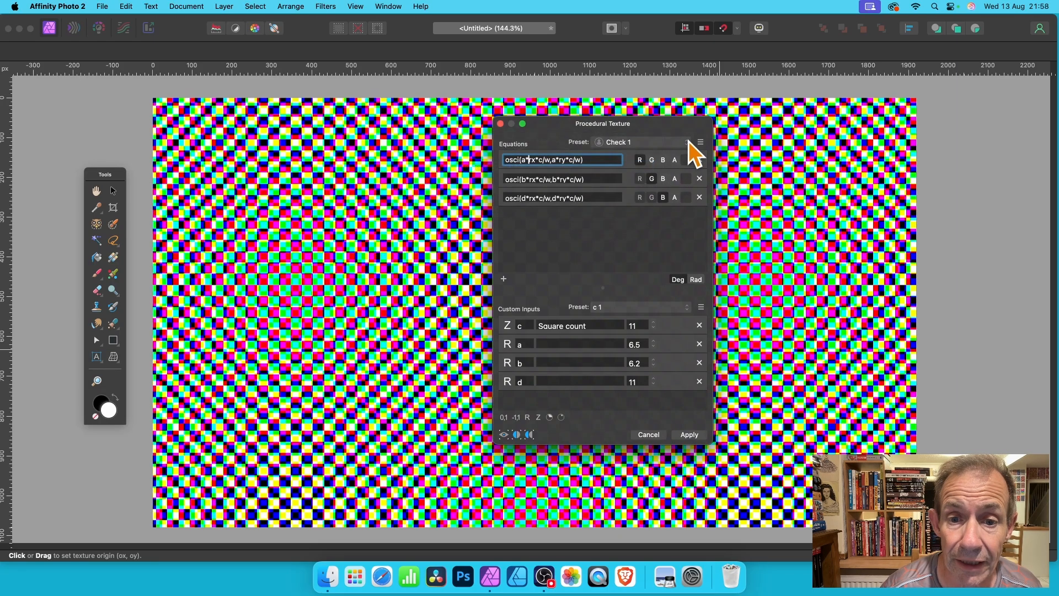
Compare the pattern under the Default and "c 1" custom input values presets, ending with "c 1" loaded
click(663, 309)
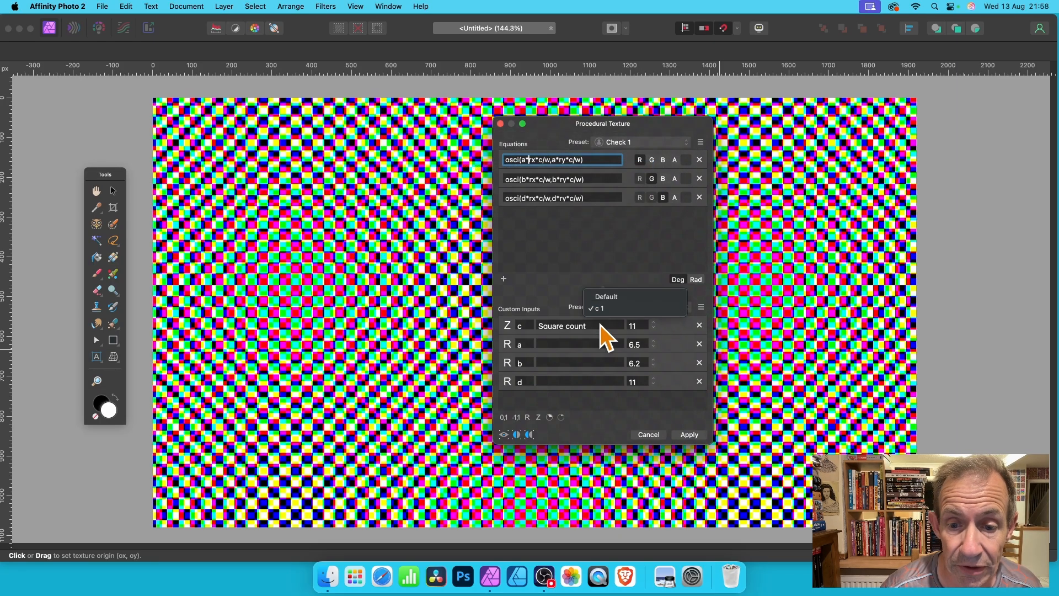
click(620, 299)
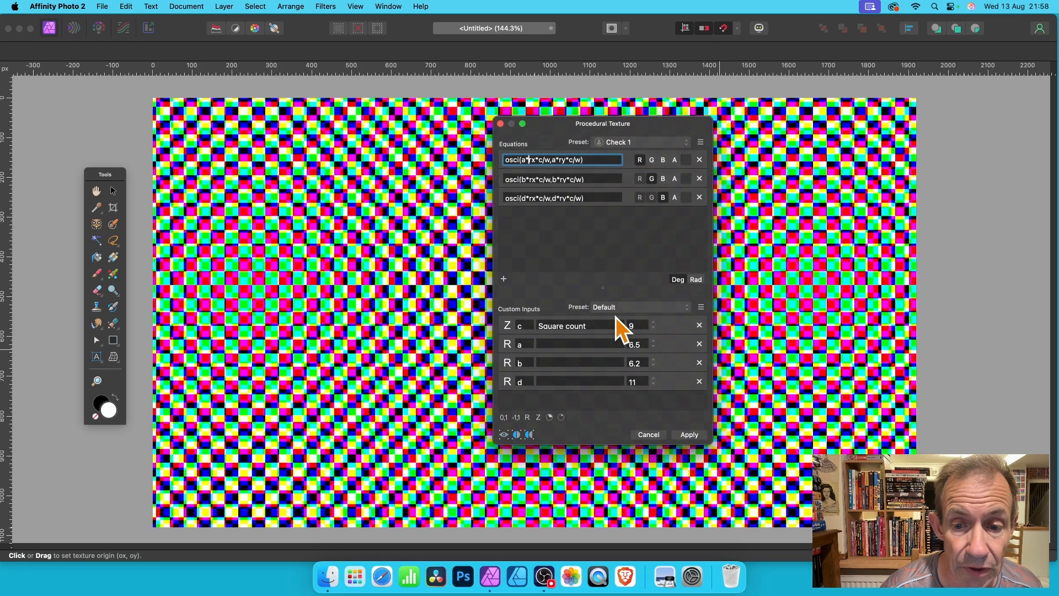
click(617, 309)
click(617, 320)
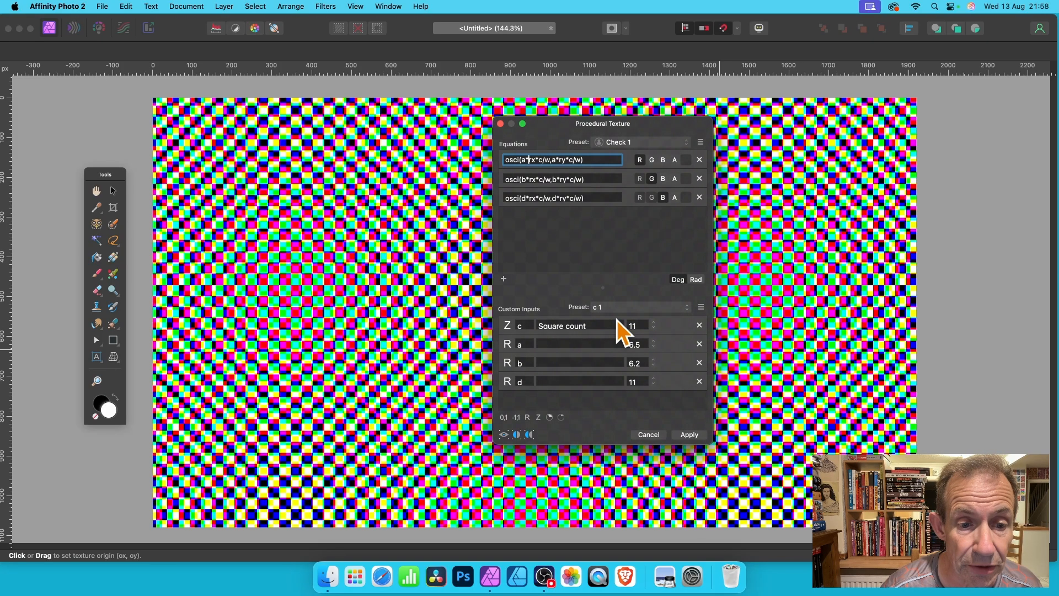
click(614, 309)
click(618, 301)
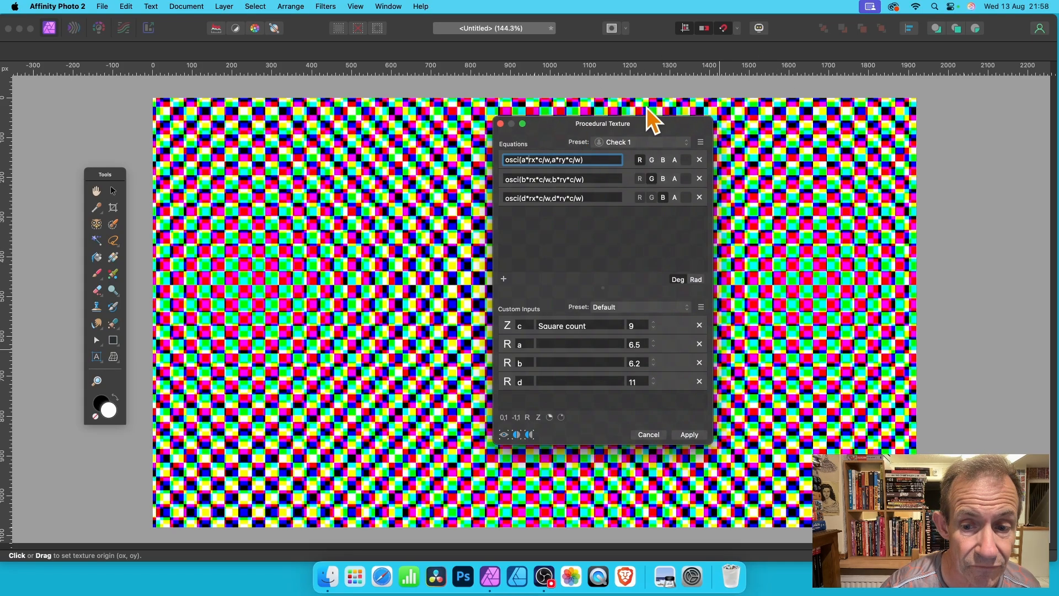
click(624, 311)
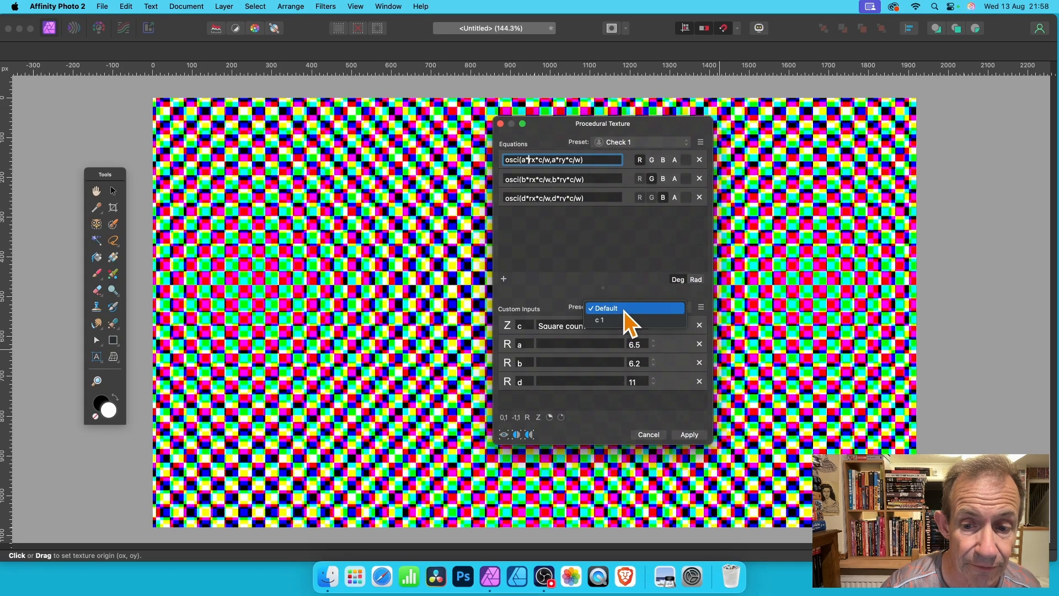
click(622, 323)
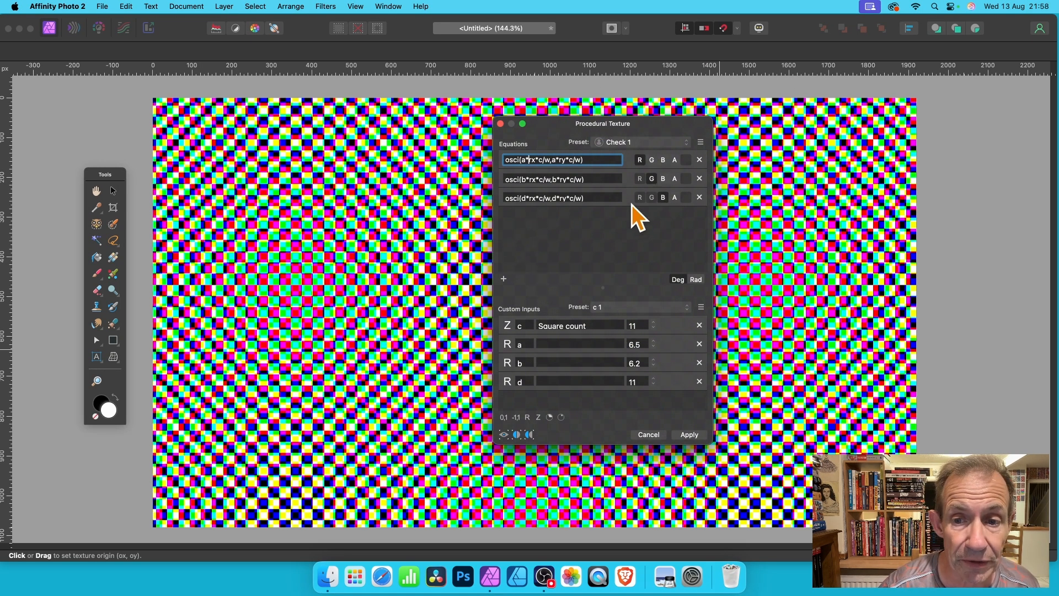
Save the custom inputs with a square count of 14 as a values preset named "c2" and apply the texture
click(654, 323)
click(653, 322)
click(654, 322)
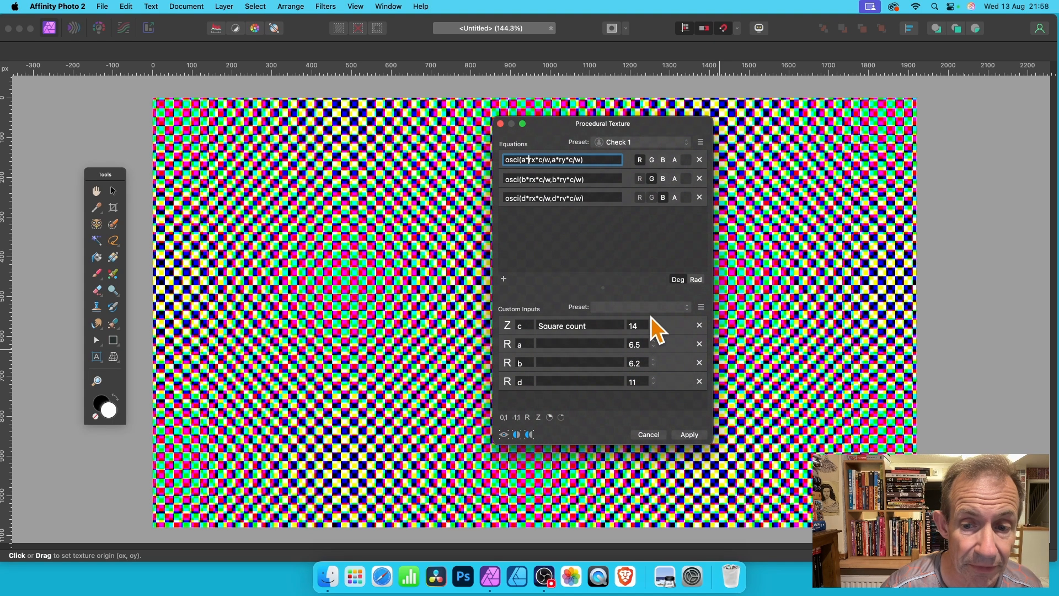
click(701, 308)
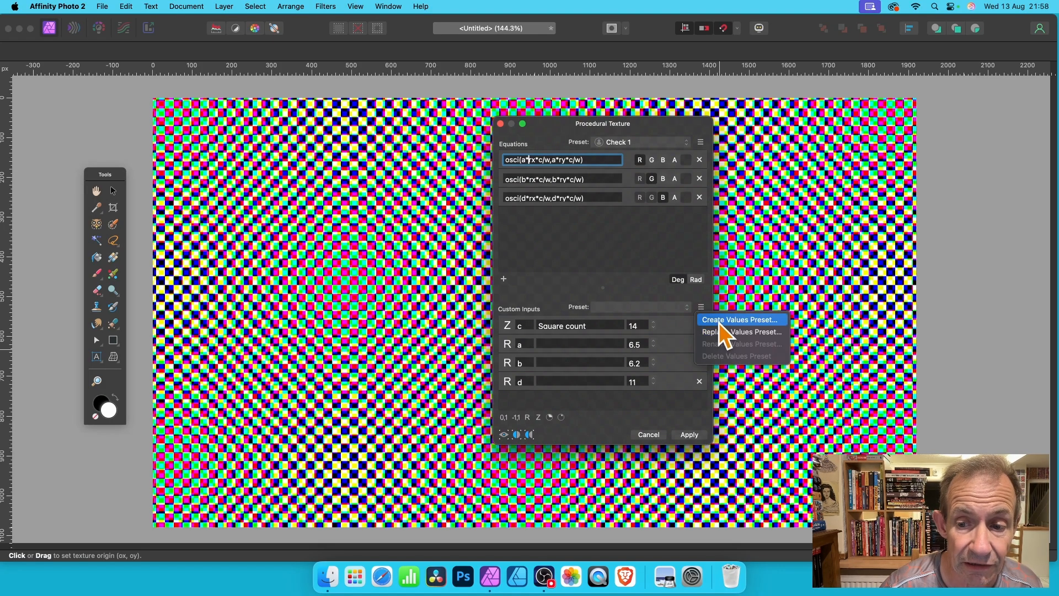
click(719, 322)
text(V)
key(BackSpace)
text(c2)
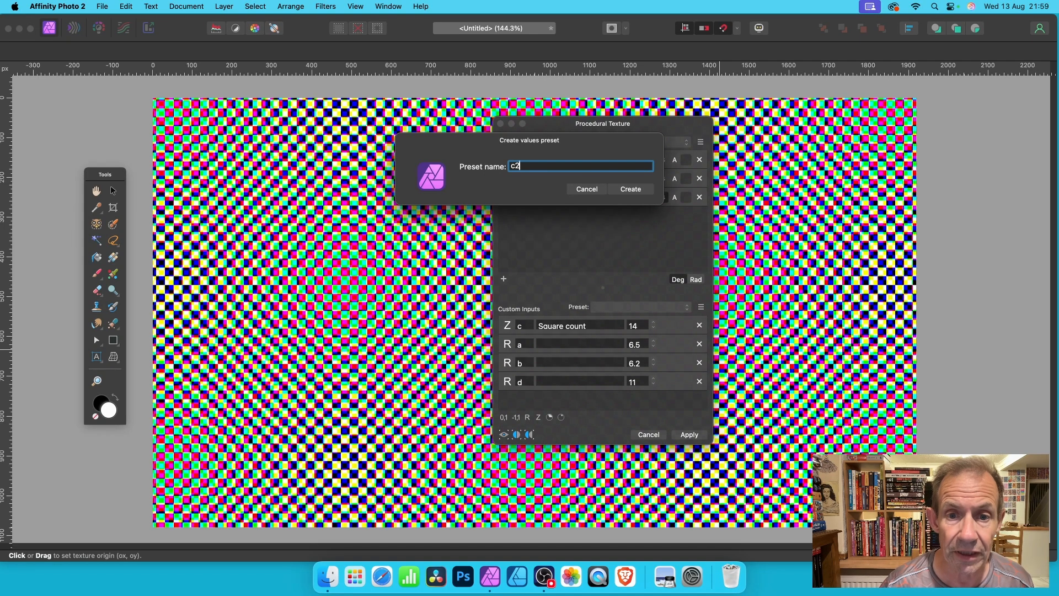
click(633, 188)
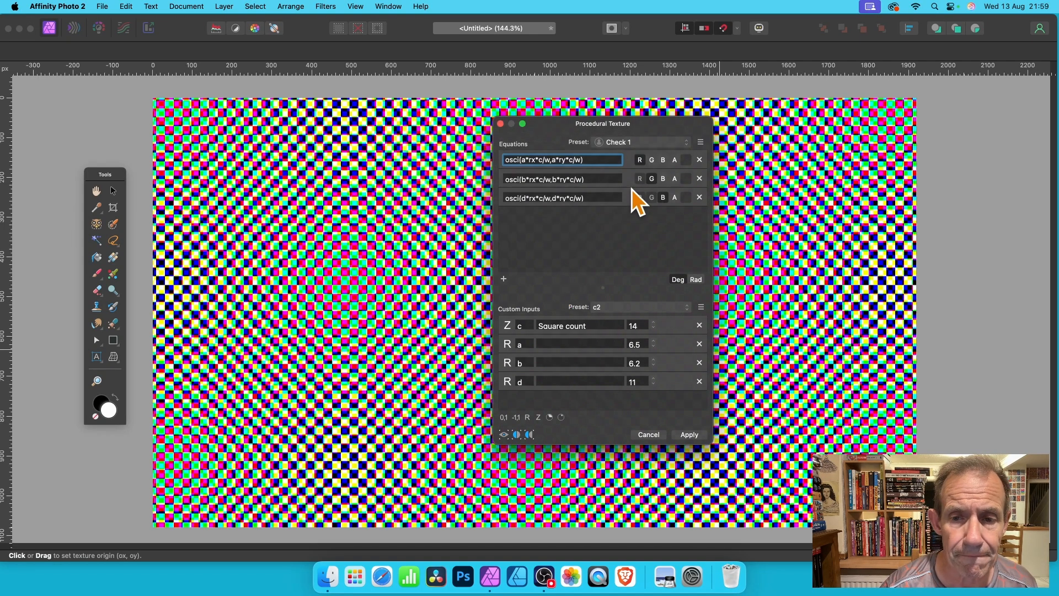
click(686, 435)
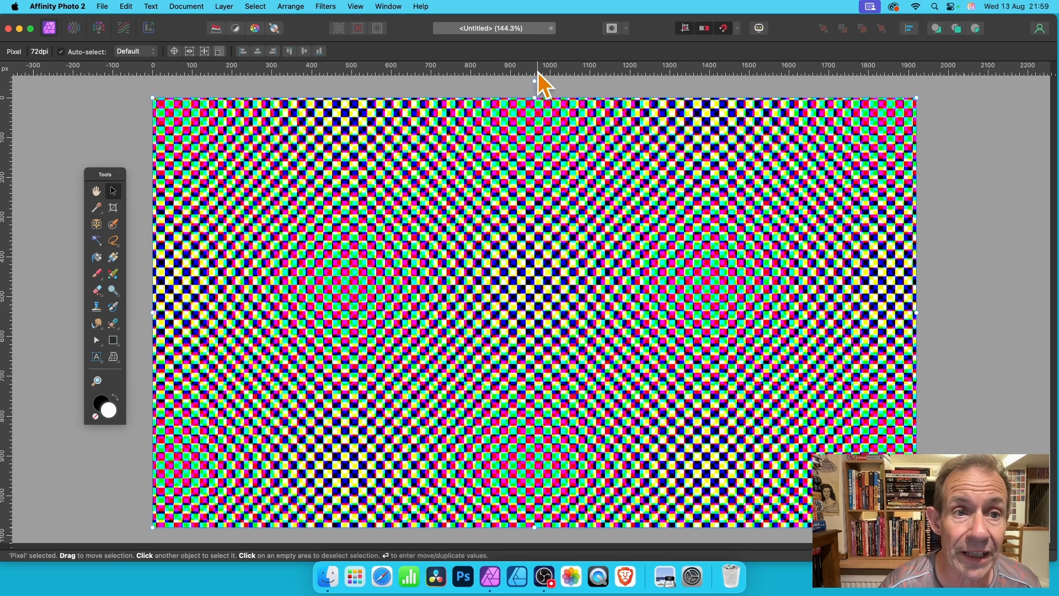
click(333, 6)
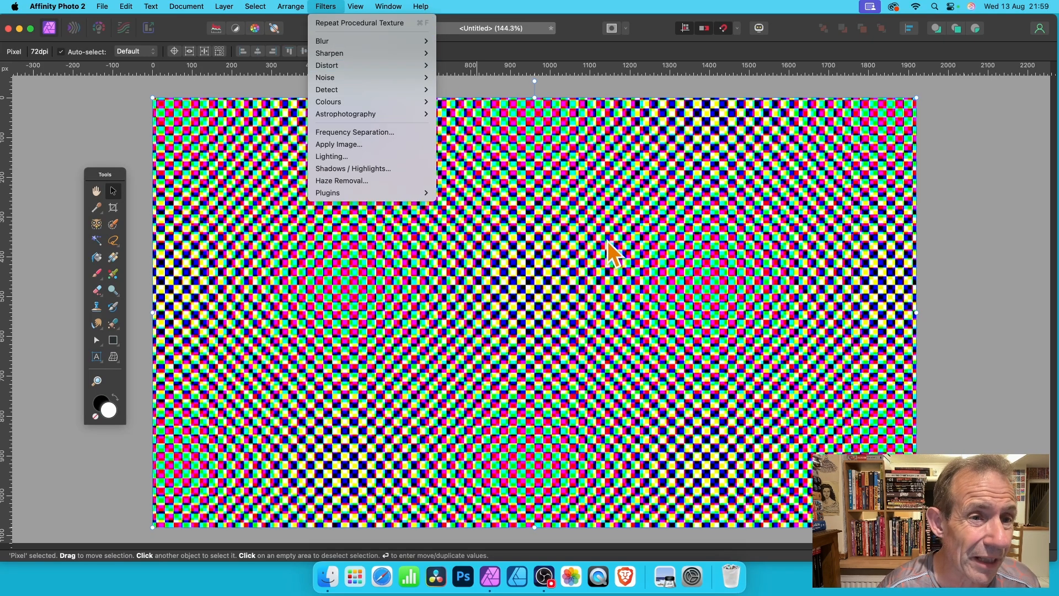
click(680, 234)
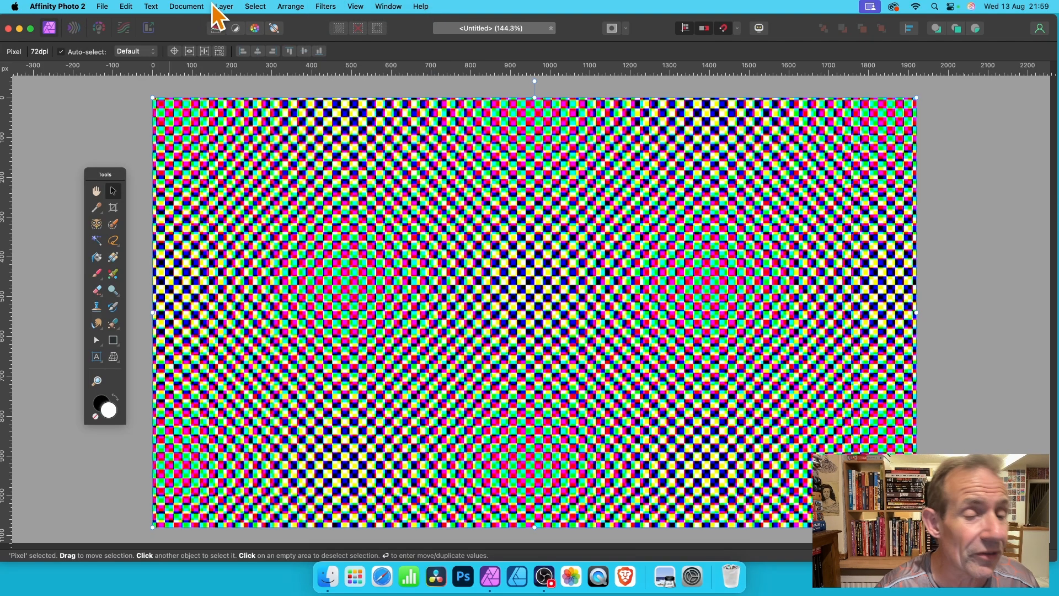
click(326, 8)
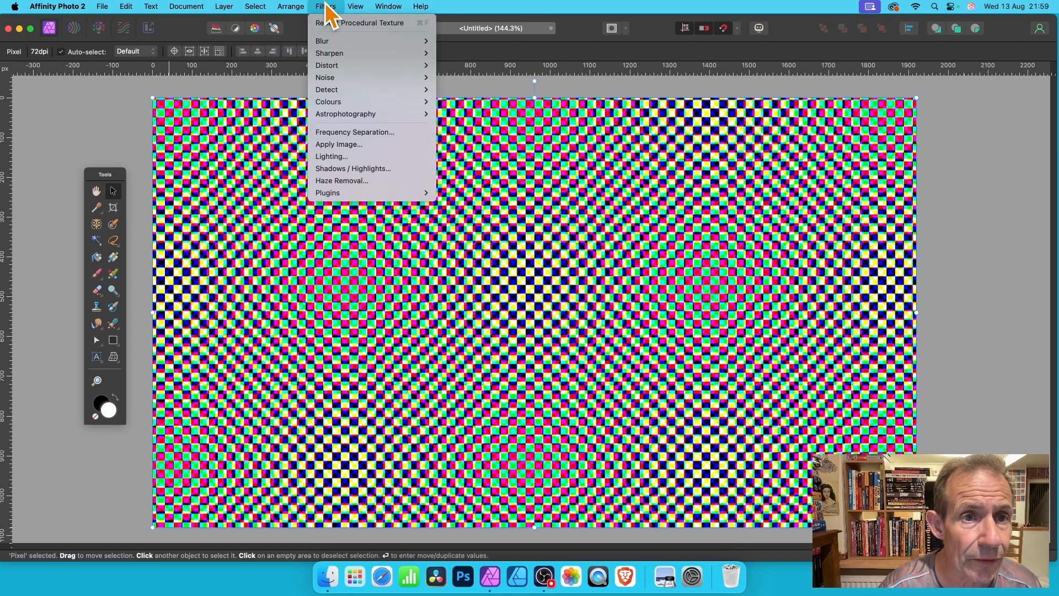
mouse_move(332, 66)
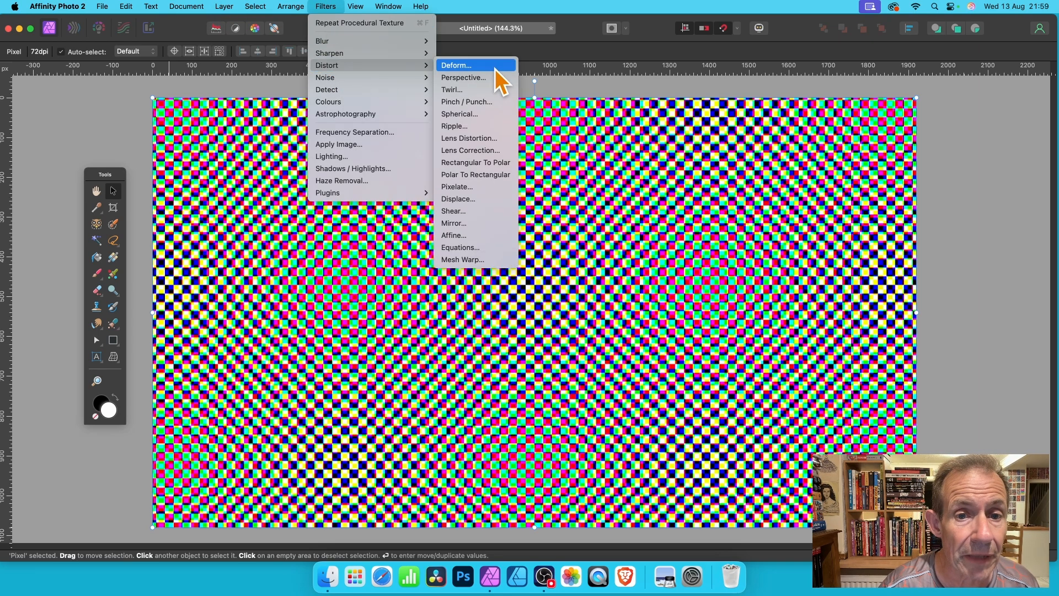
Move the floating Tools panel onto the canvas
click(102, 177)
drag(102, 176, 208, 123)
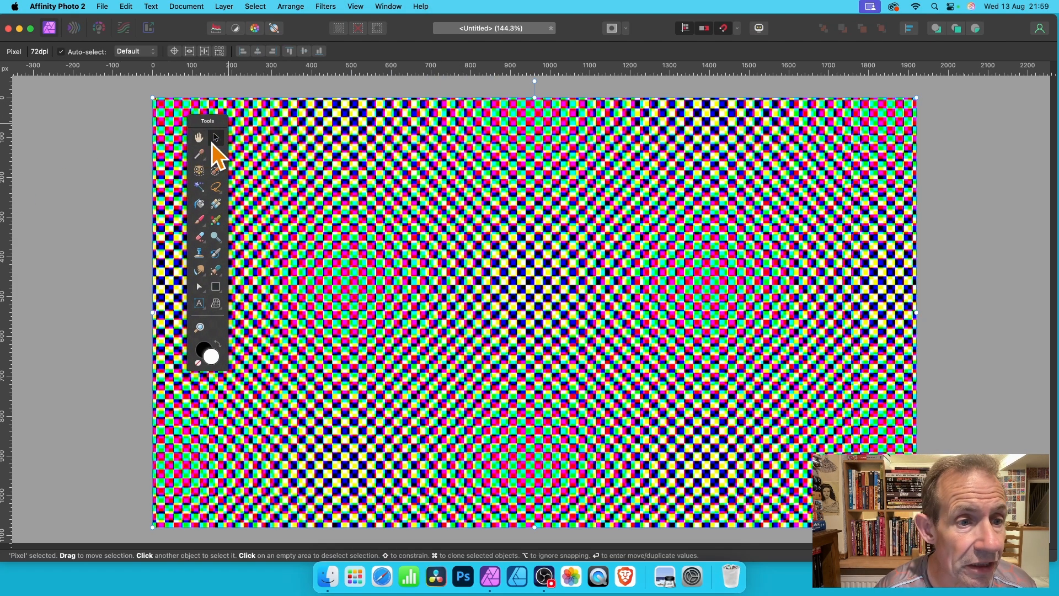
Try a rigid Deform distortion by pulling several points of the chequered pattern towards the canvas corners, apply it, and undo it
click(334, 7)
mouse_move(330, 67)
click(448, 66)
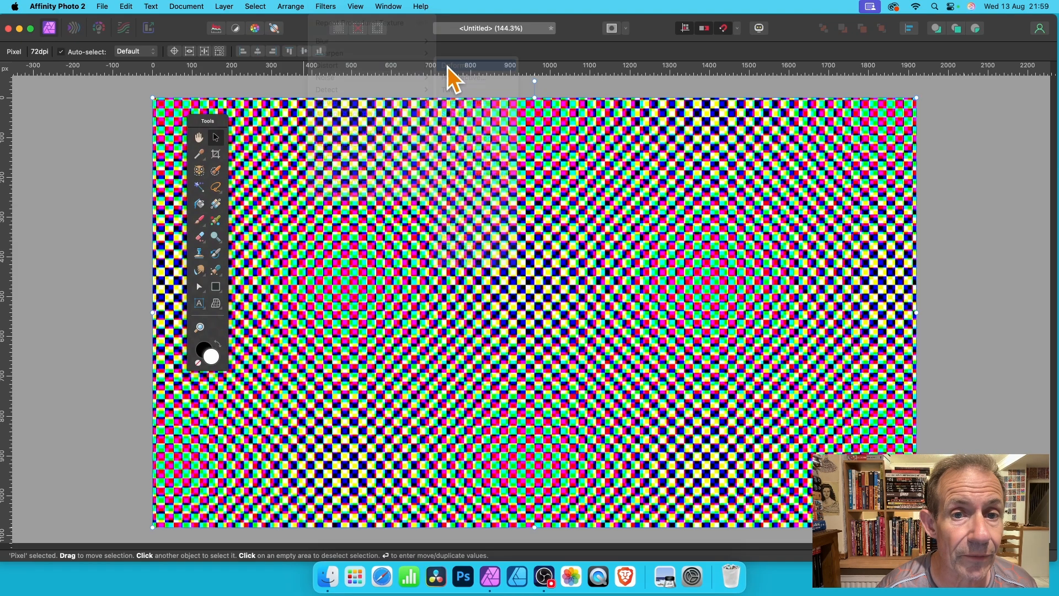
click(428, 302)
drag(510, 346, 833, 439)
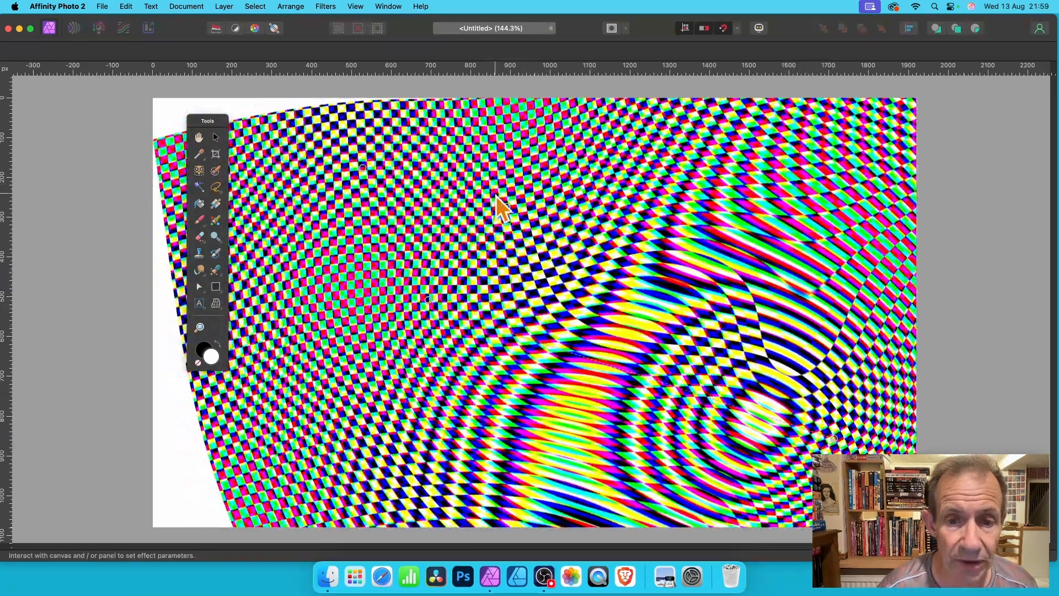
drag(506, 220, 343, 107)
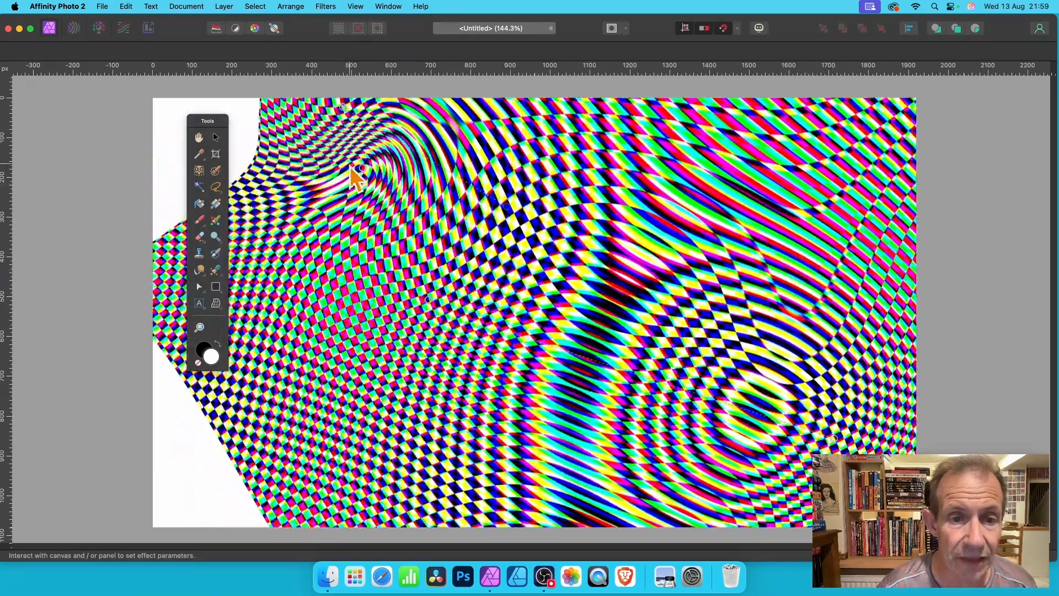
drag(362, 167, 136, 121)
click(367, 241)
drag(367, 241, 168, 457)
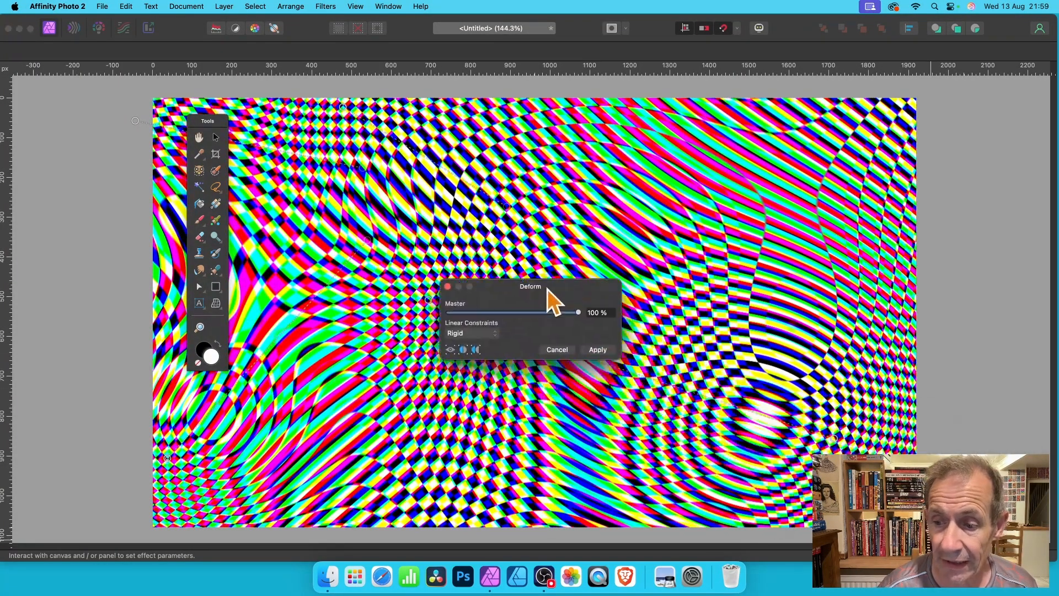
drag(564, 305, 418, 159)
click(479, 226)
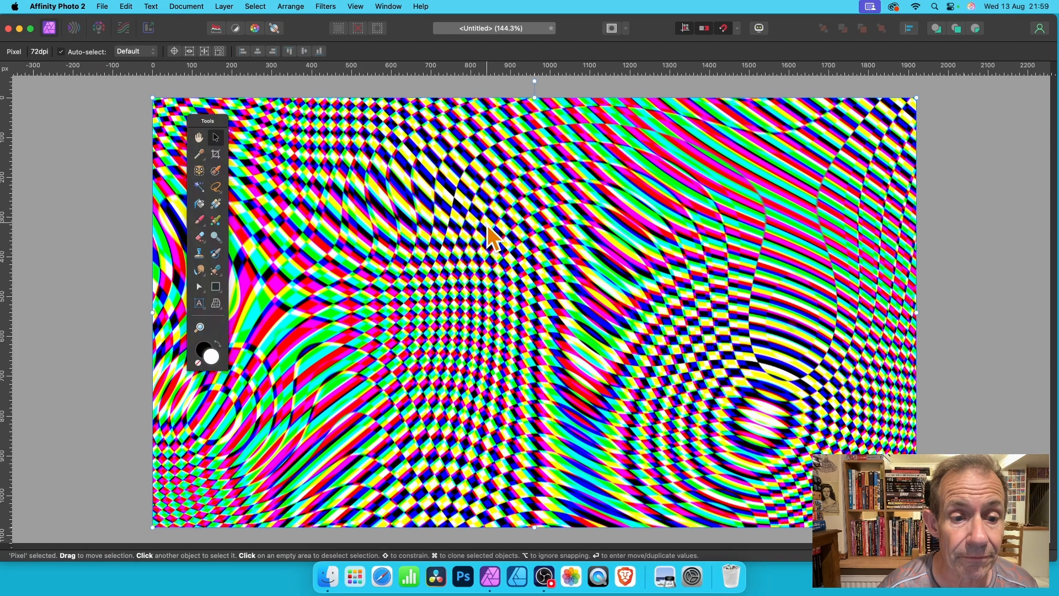
key(super+z)
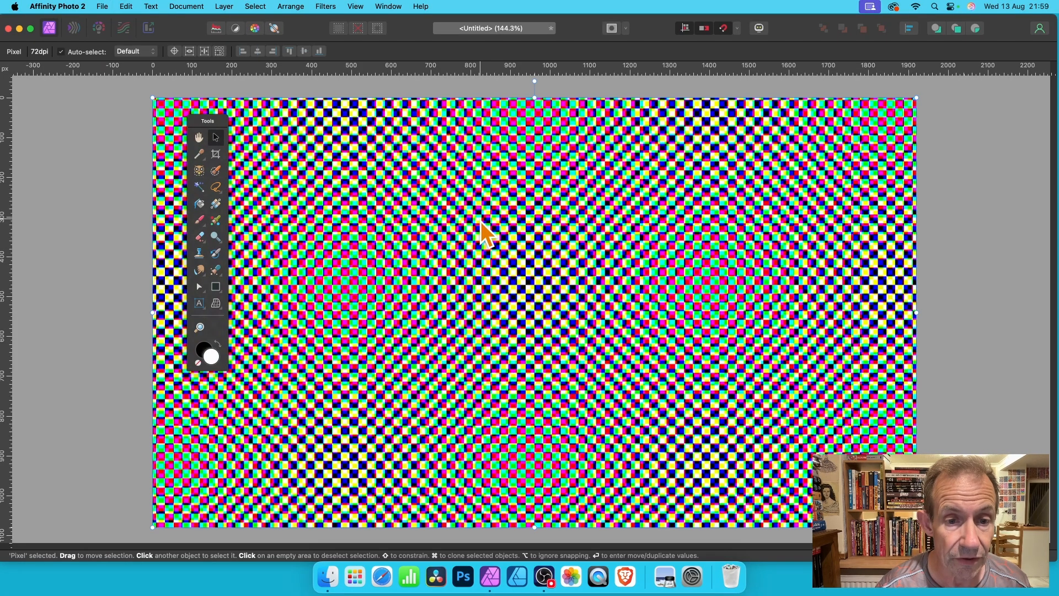
Try a Mirror distortion with 6 mirrors, a 238° input angle and its centre moved across the pattern, apply it, and undo it
click(325, 5)
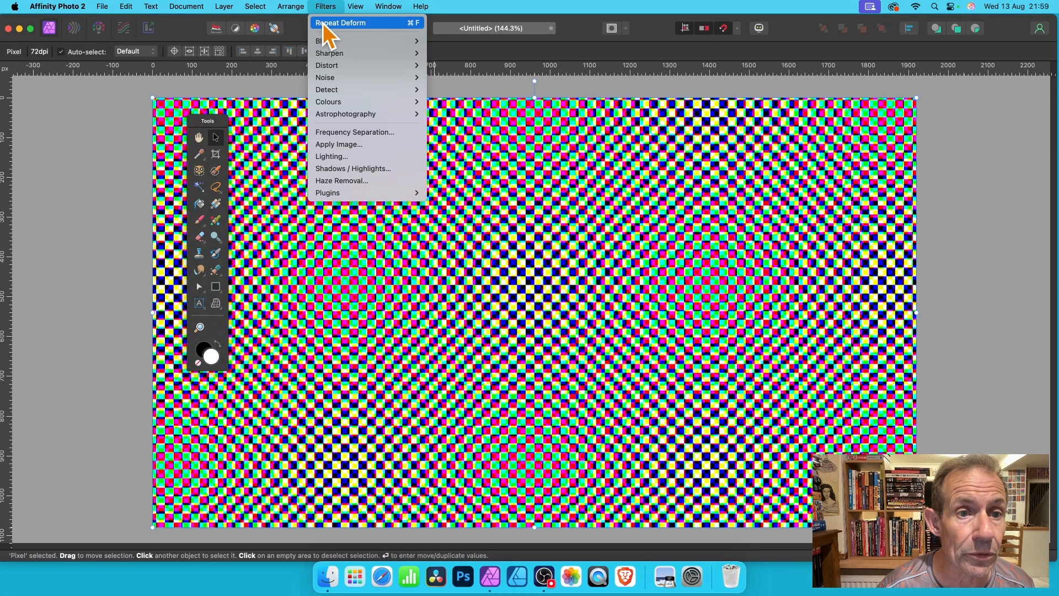
mouse_move(333, 67)
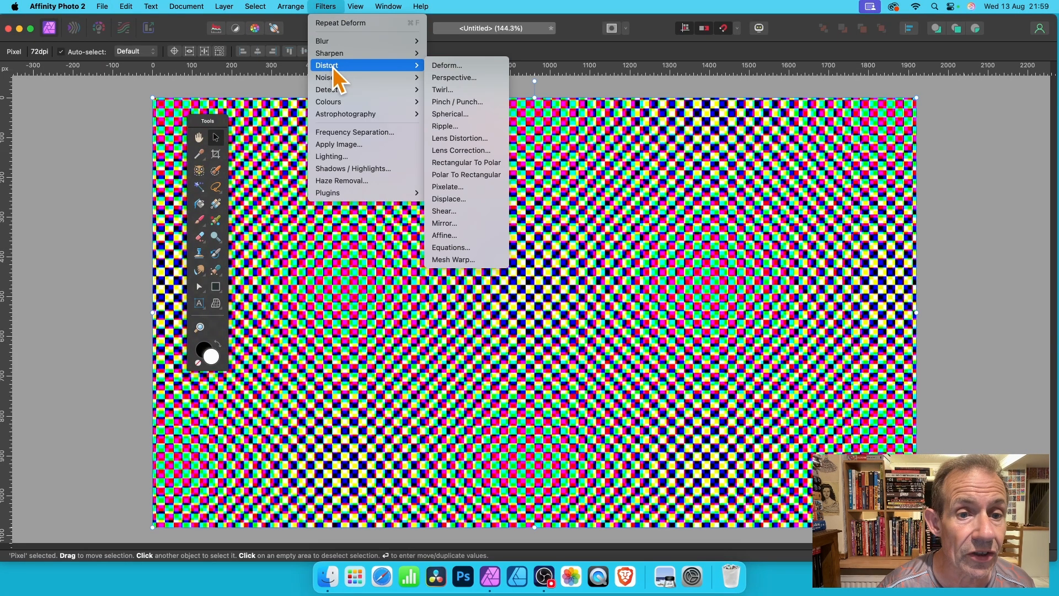
click(457, 224)
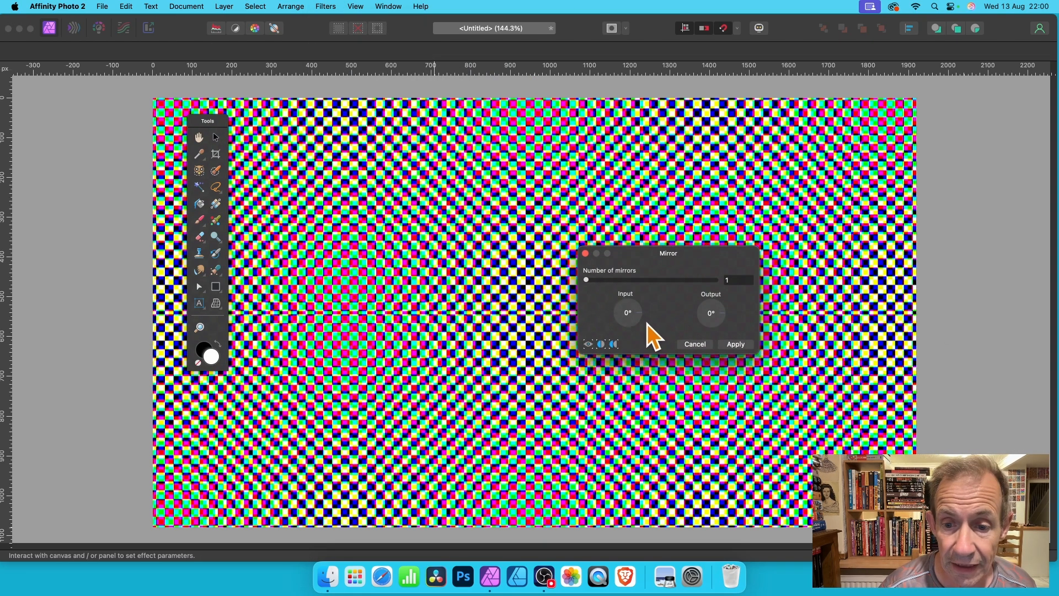
drag(640, 313, 614, 340)
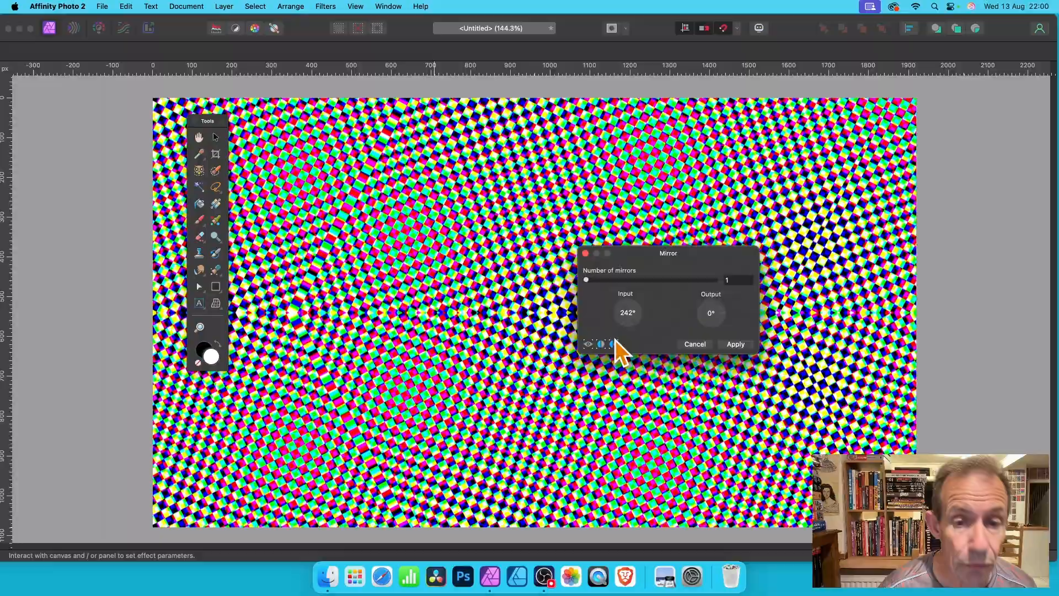
drag(615, 340, 650, 330)
click(631, 313)
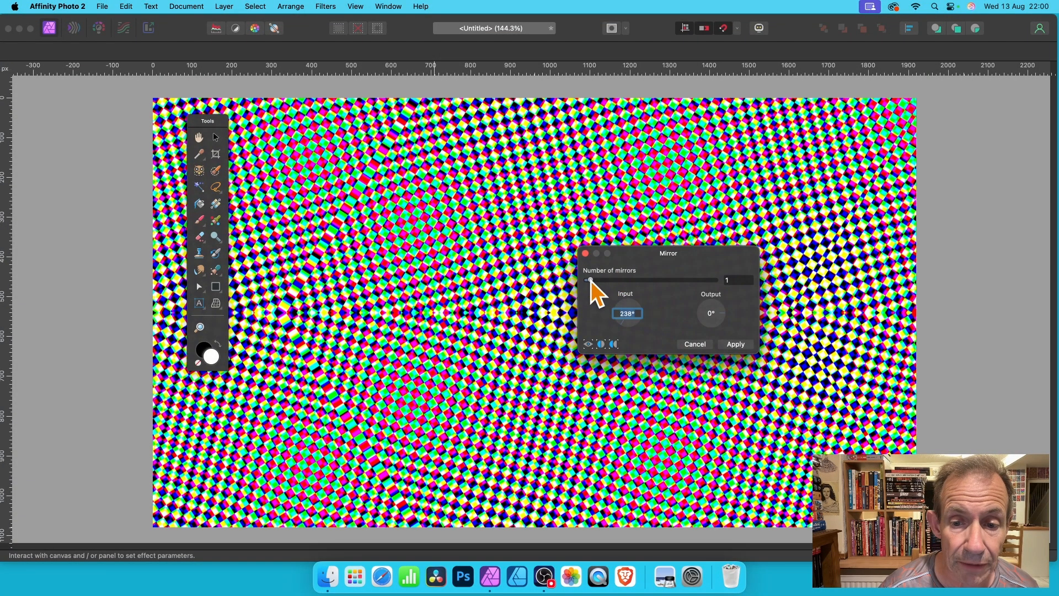
drag(591, 280, 620, 280)
drag(561, 308, 411, 251)
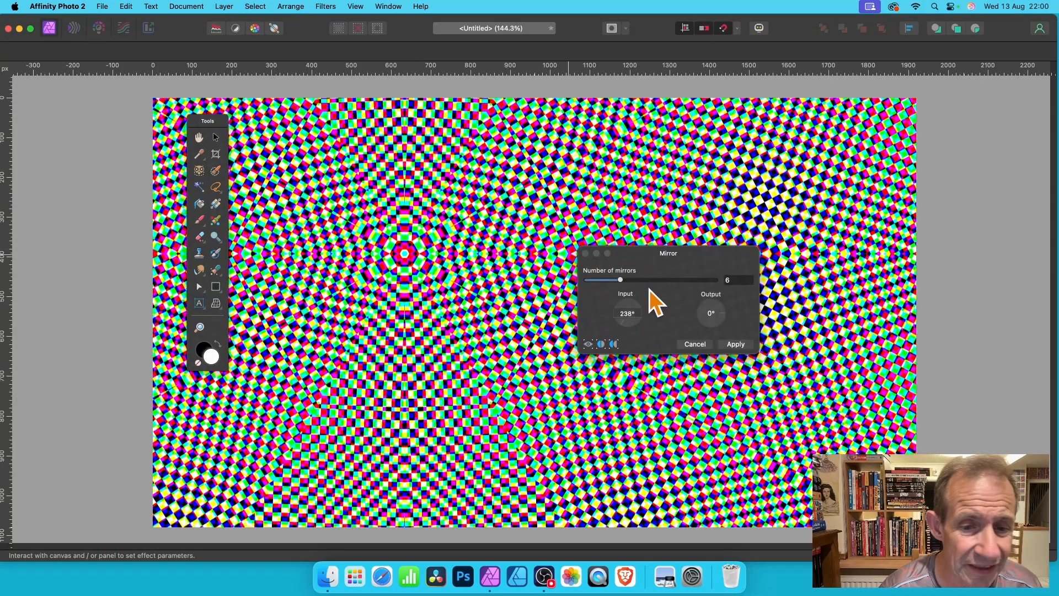
click(736, 345)
key(super+z)
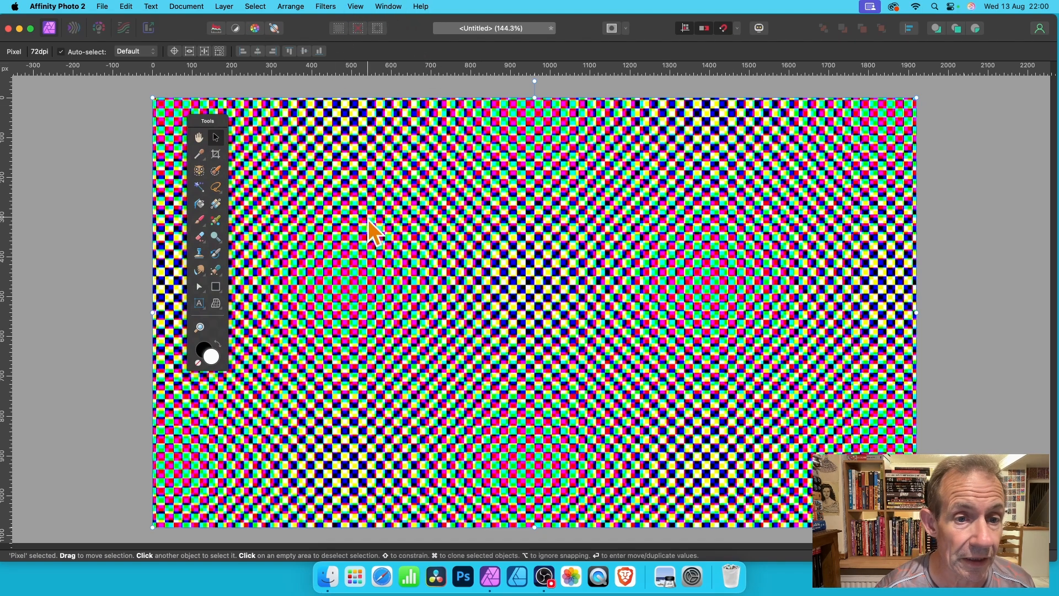
Start another Procedural Texture on the pixel layer and load the Chequered preset from the basic shapes
click(329, 7)
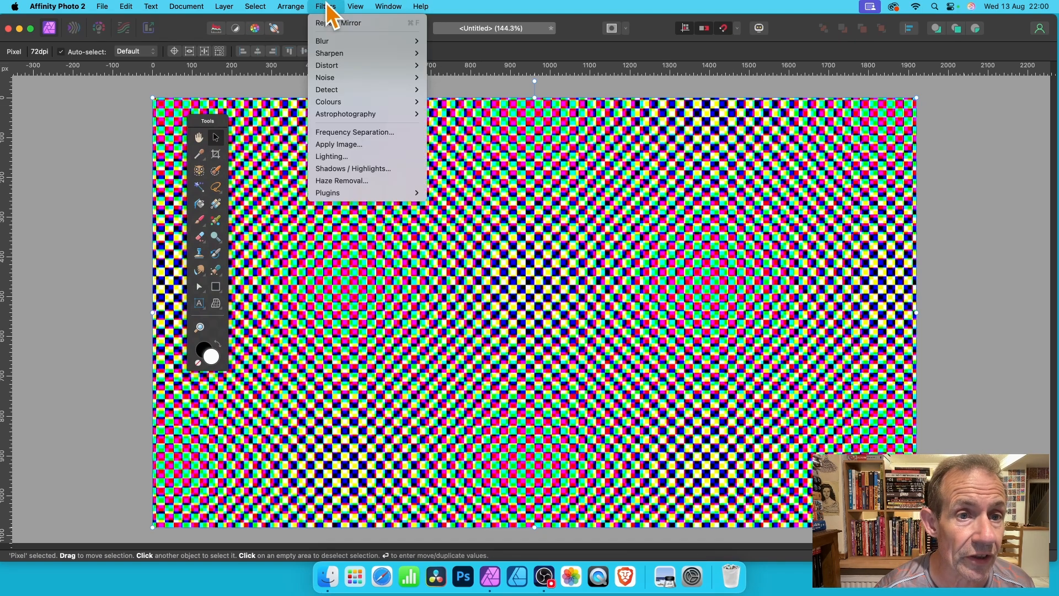
mouse_move(328, 104)
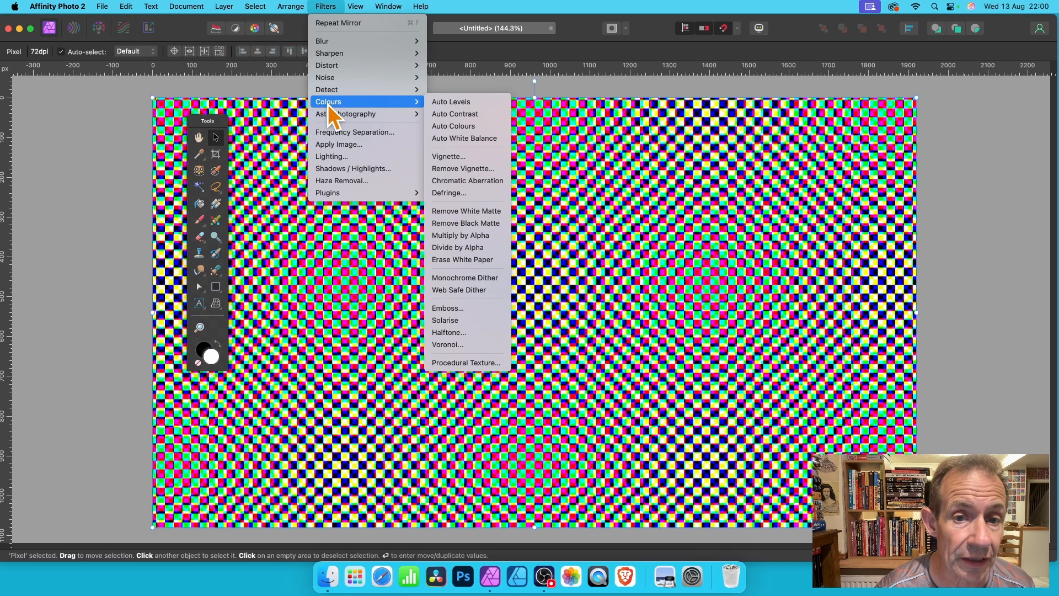
click(476, 363)
drag(950, 307, 536, 95)
click(539, 118)
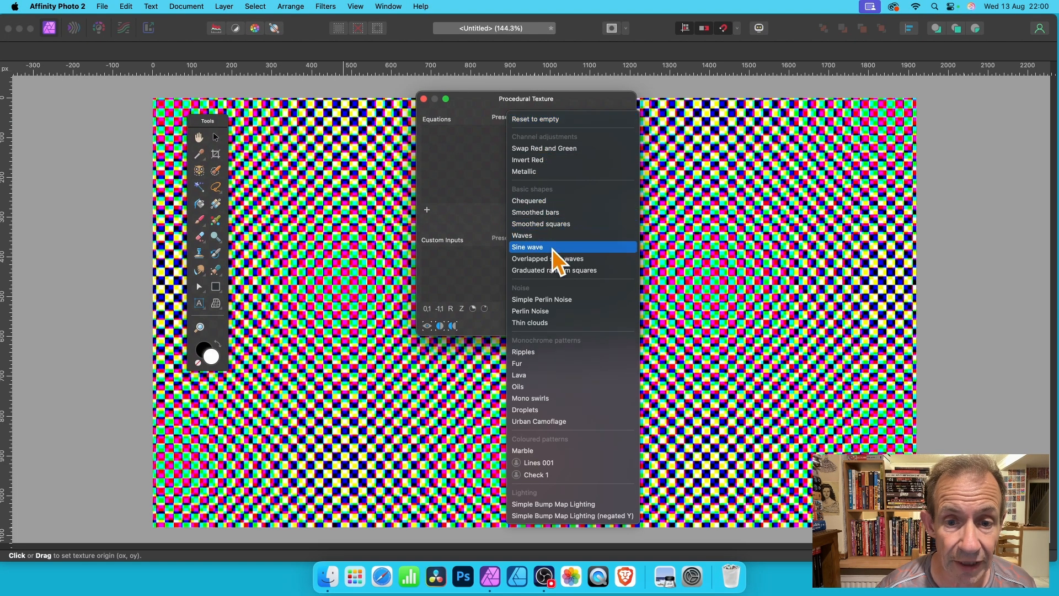
click(524, 201)
drag(489, 102, 622, 88)
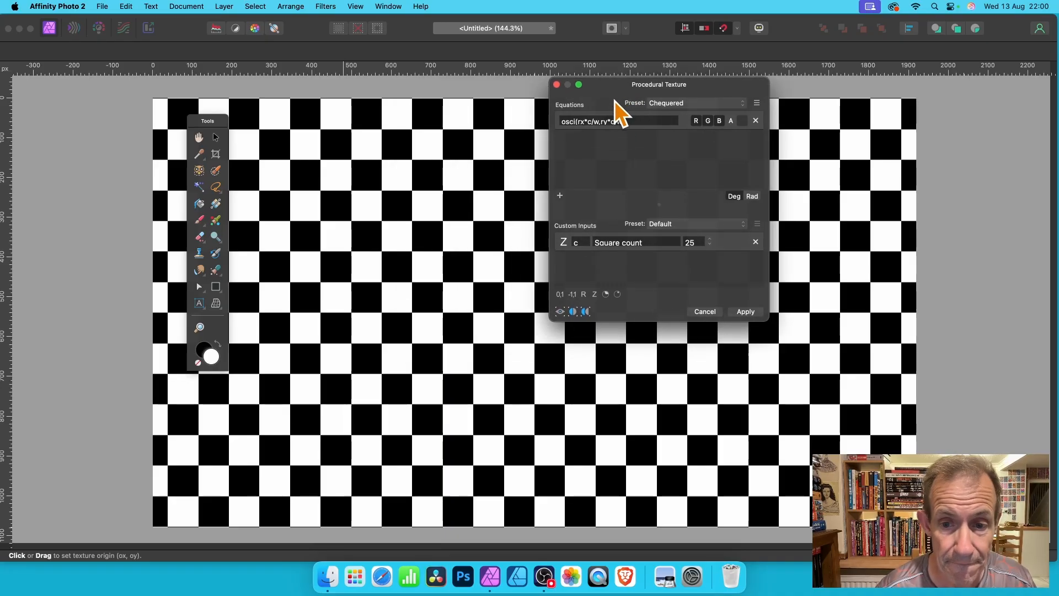
Lower the Chequered preset's square count to 16
click(711, 245)
click(712, 246)
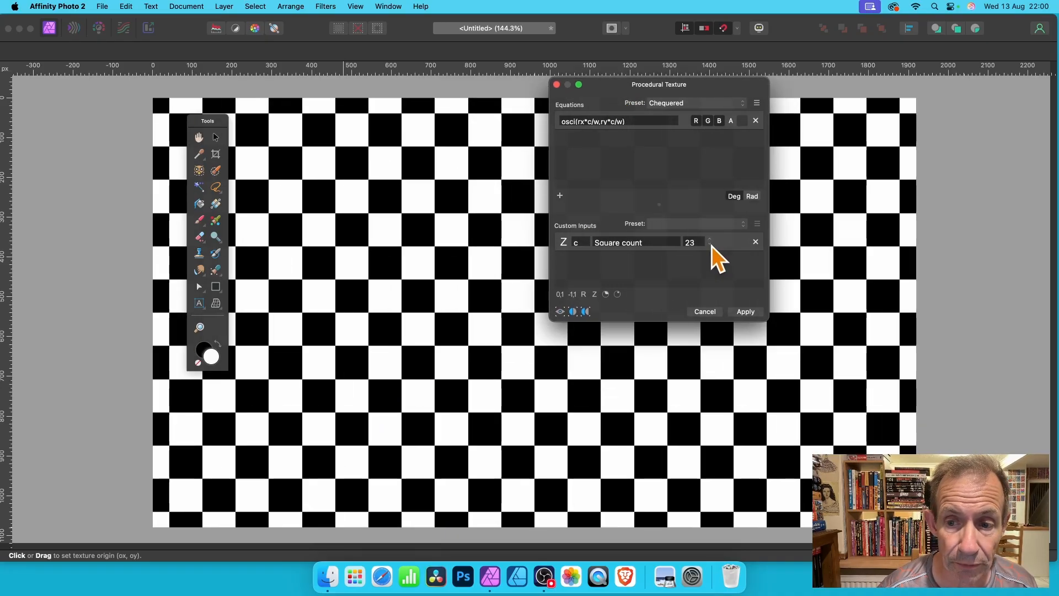
click(712, 246)
click(712, 246)
click(712, 246)
click(712, 246)
click(711, 246)
click(712, 247)
click(712, 246)
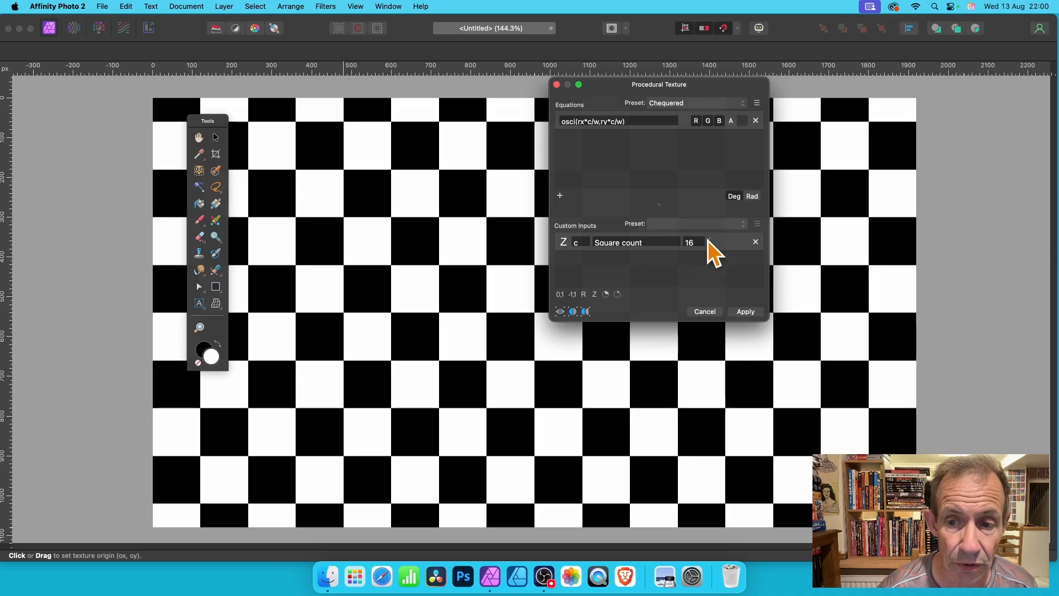
Raise the Chequered preset's square count to 29 and apply the procedural texture to the pixel layer
click(711, 240)
click(711, 240)
click(711, 240)
click(711, 241)
click(711, 240)
click(710, 241)
click(711, 241)
click(711, 240)
click(710, 240)
click(711, 241)
click(710, 240)
click(710, 241)
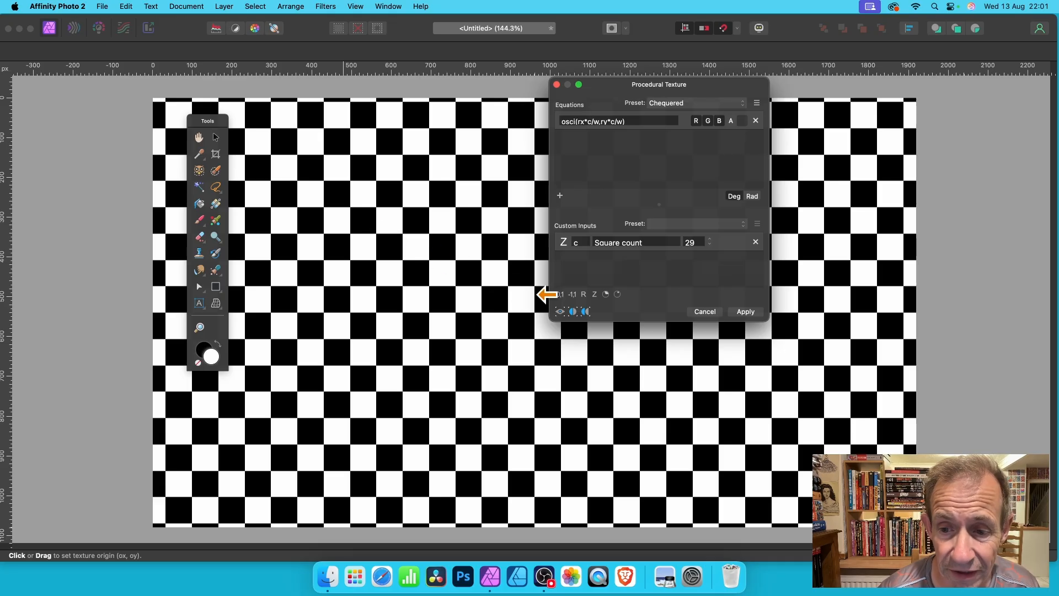
click(744, 311)
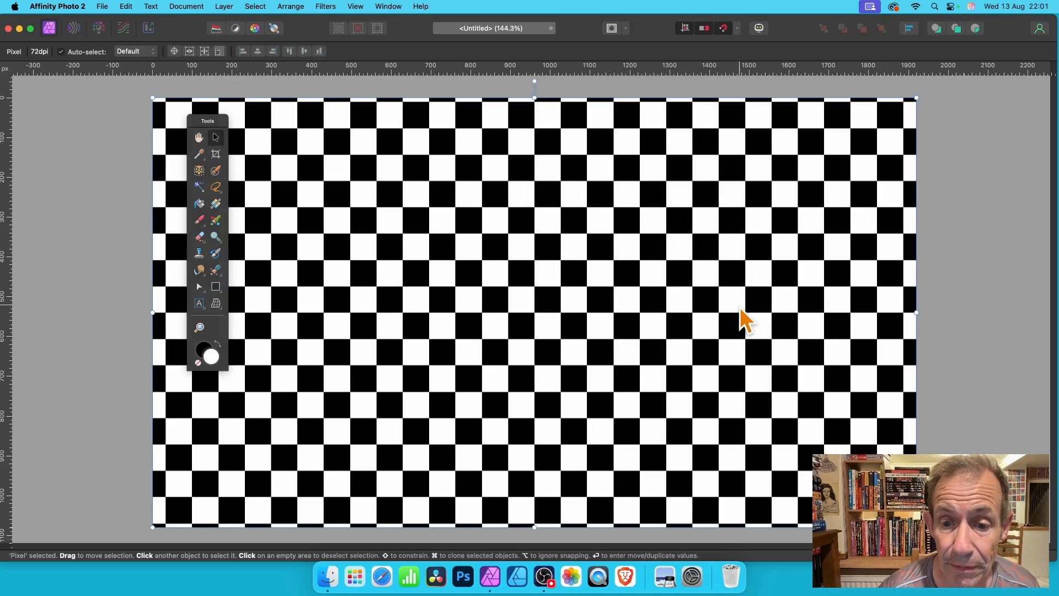
Fade the applied procedural texture into the earlier pattern using the Subtract blend mode at 0 % fade, and apply it
click(229, 6)
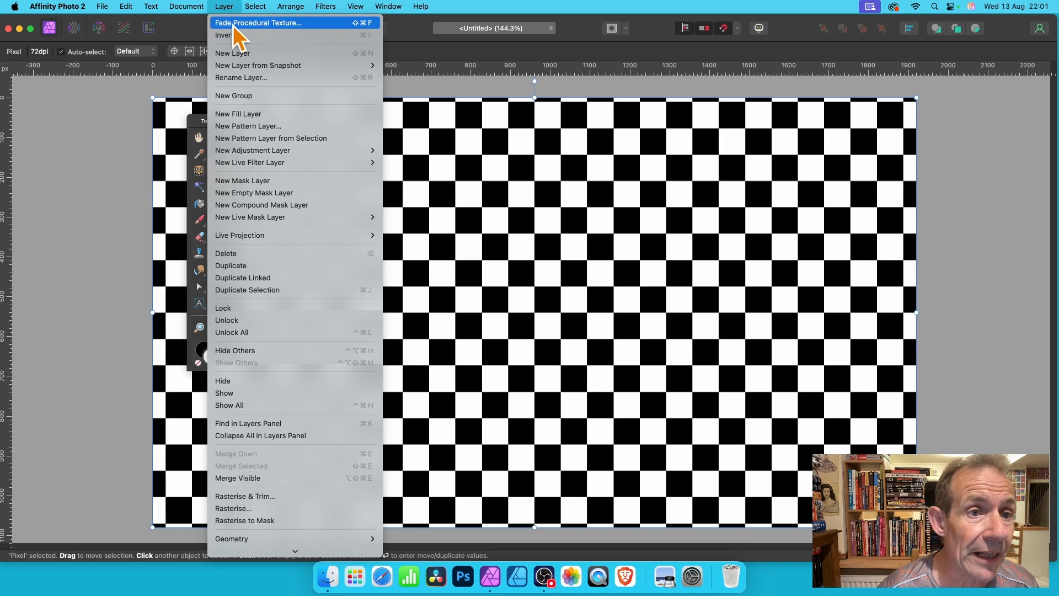
click(274, 23)
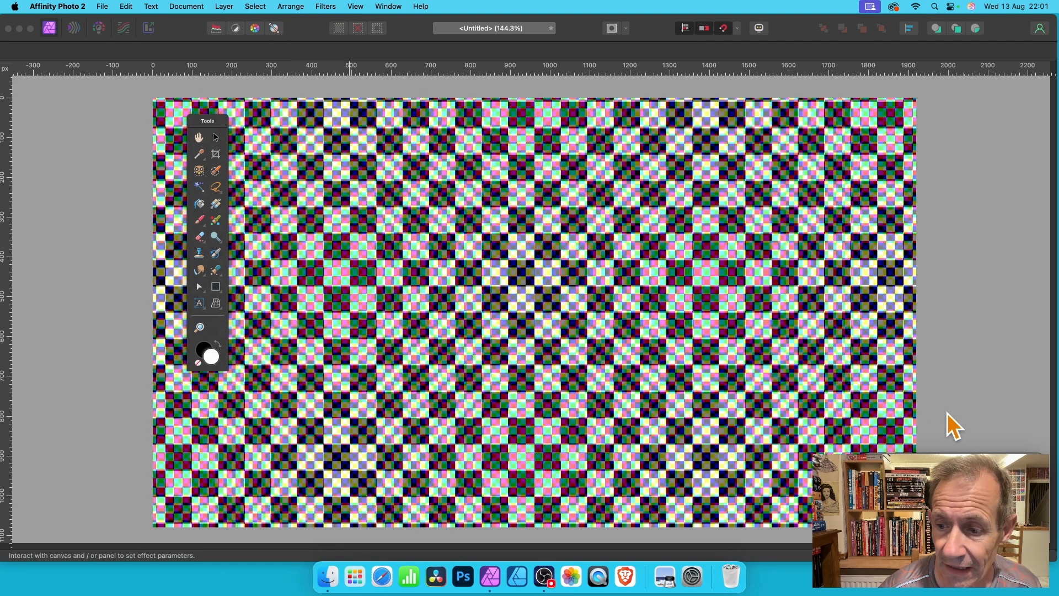
mouse_move(952, 461)
mouse_down()
mouse_move(485, 160)
mouse_move(425, 184)
mouse_move(530, 198)
mouse_move(401, 184)
mouse_up()
click(464, 208)
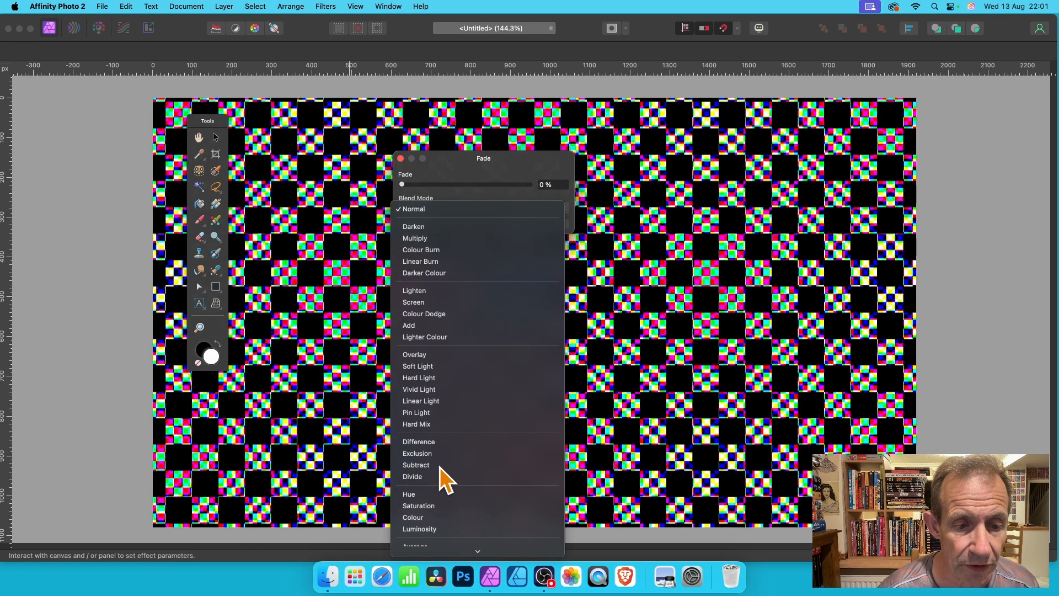
click(439, 469)
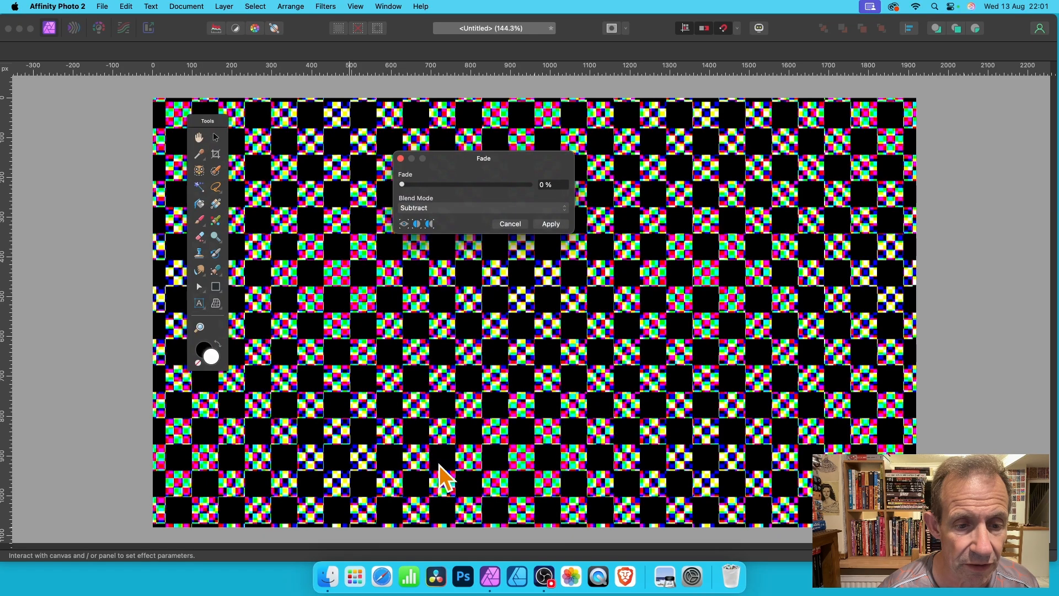
click(553, 227)
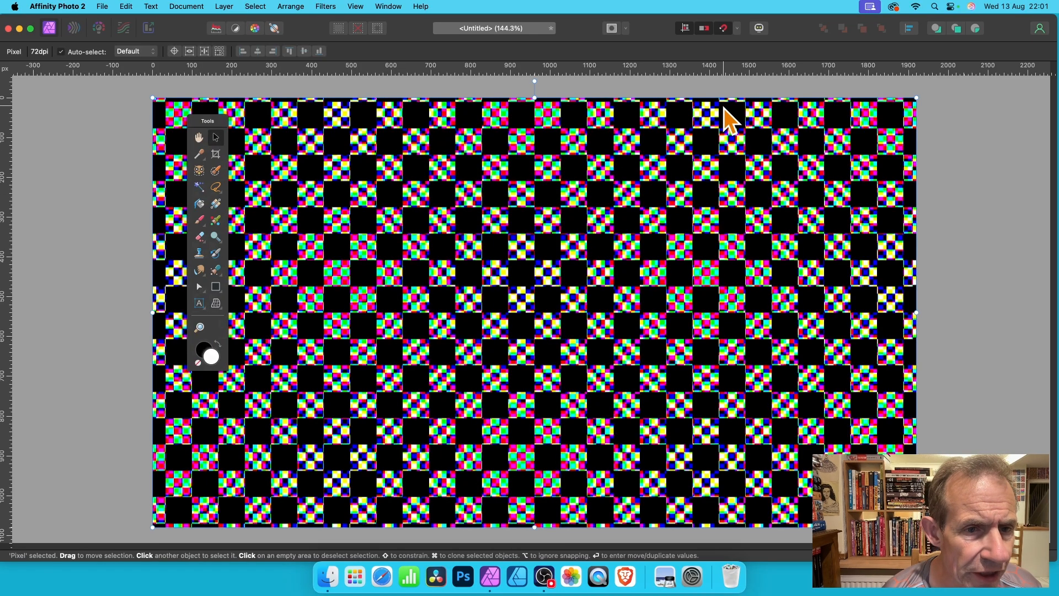